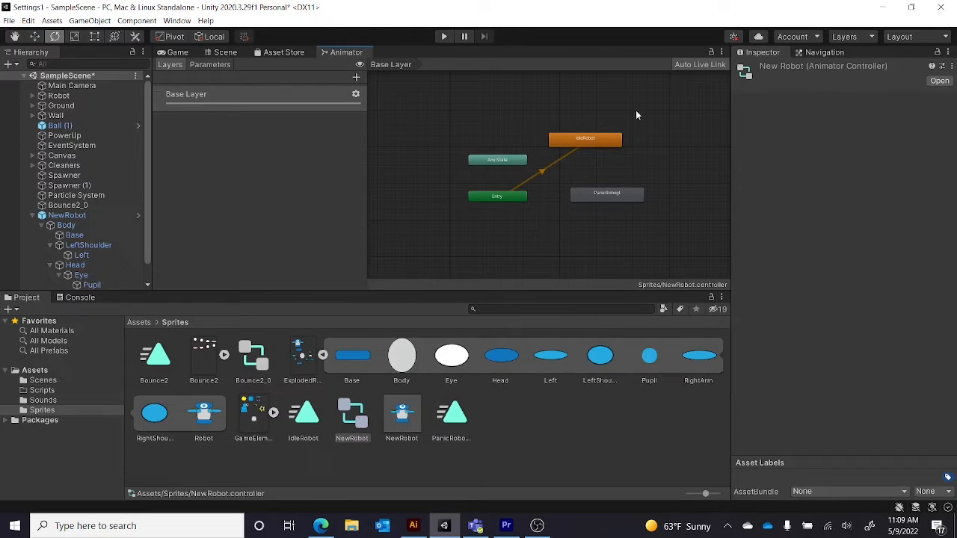
Create a transition from the IdleRobot state to the PanicRobogt state in the animator's Base Layer.
{"action": "left_click", "coordinate": [605, 149]}
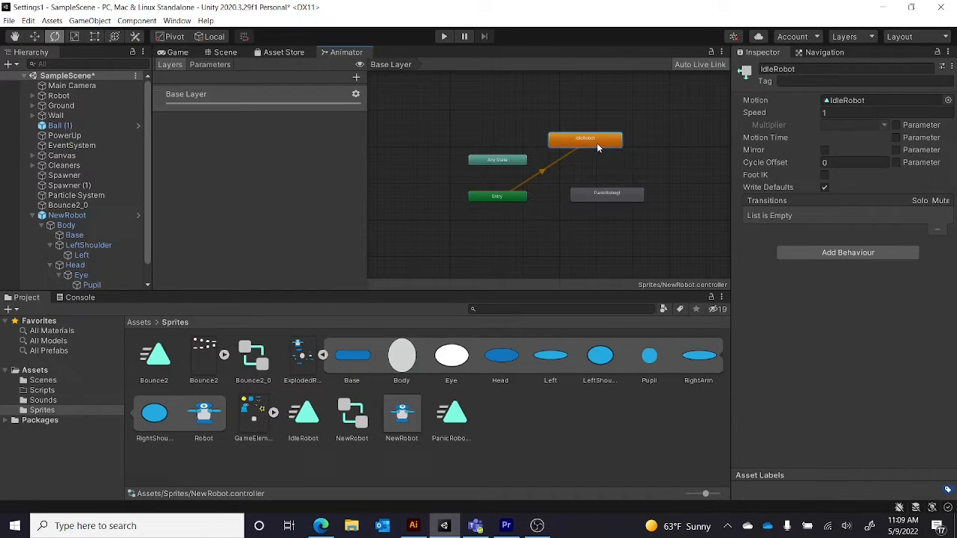
{"action": "left_click", "coordinate": [612, 196]}
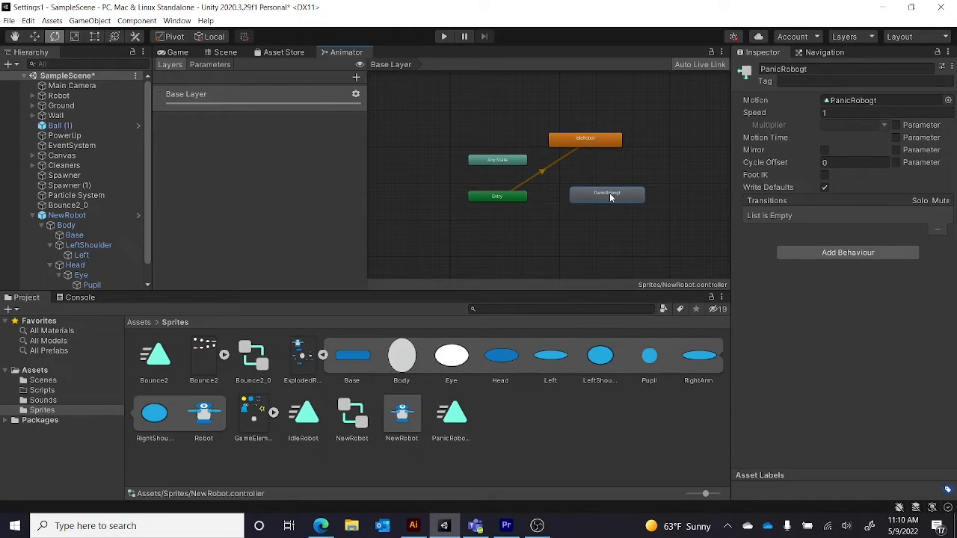
{"action": "right_click", "coordinate": [601, 145]}
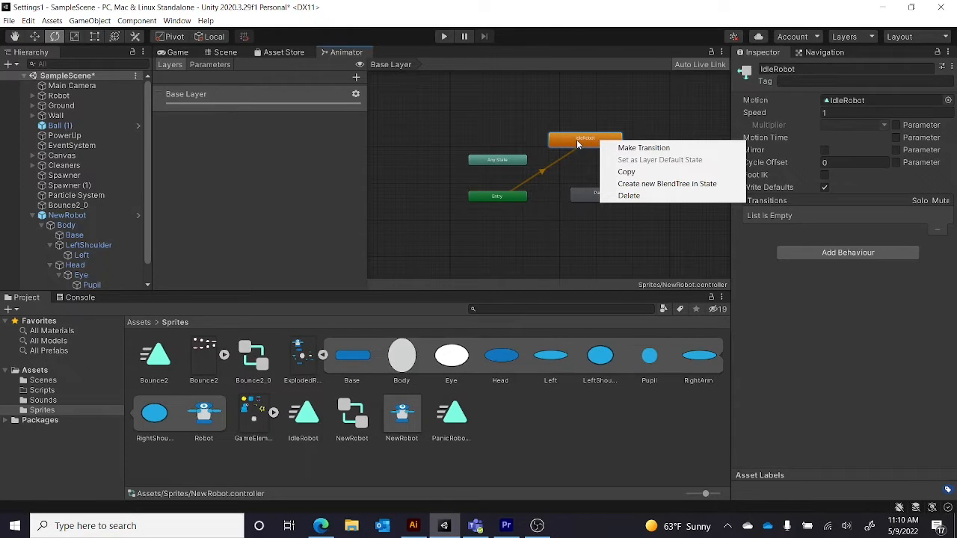
{"action": "left_click", "coordinate": [641, 148]}
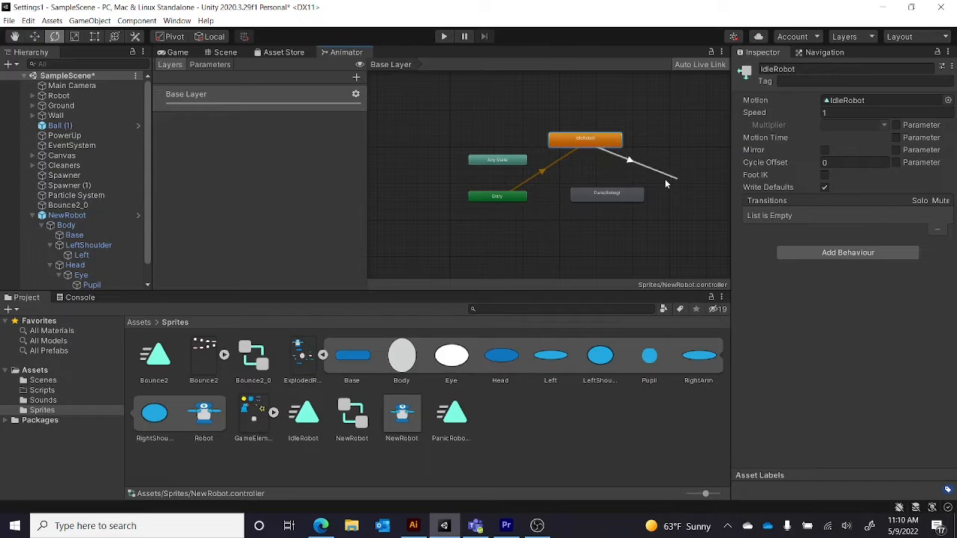
{"action": "left_click", "coordinate": [604, 192]}
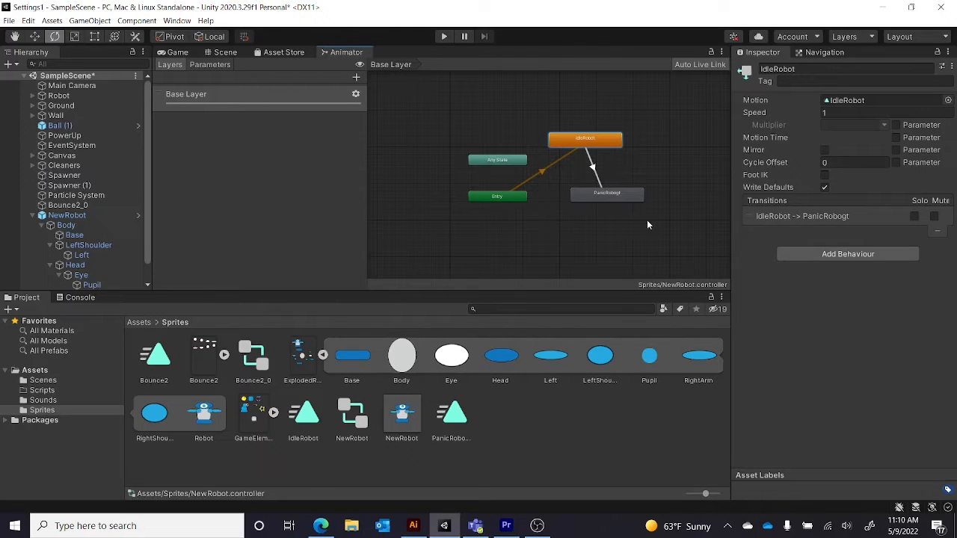
Create a return transition from the PanicRobogt state to the IdleRobot state.
{"action": "right_click", "coordinate": [620, 194]}
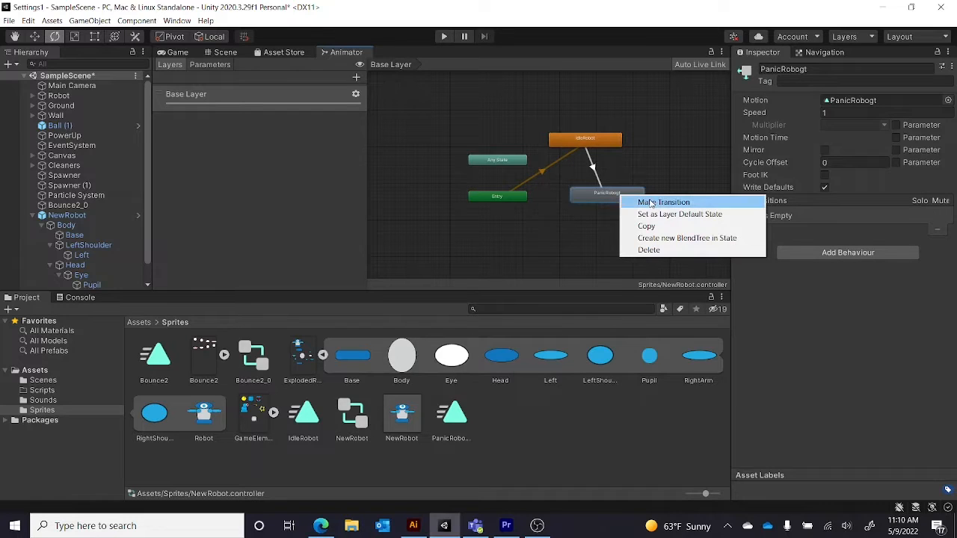
{"action": "left_click", "coordinate": [651, 202]}
{"action": "left_click", "coordinate": [607, 143]}
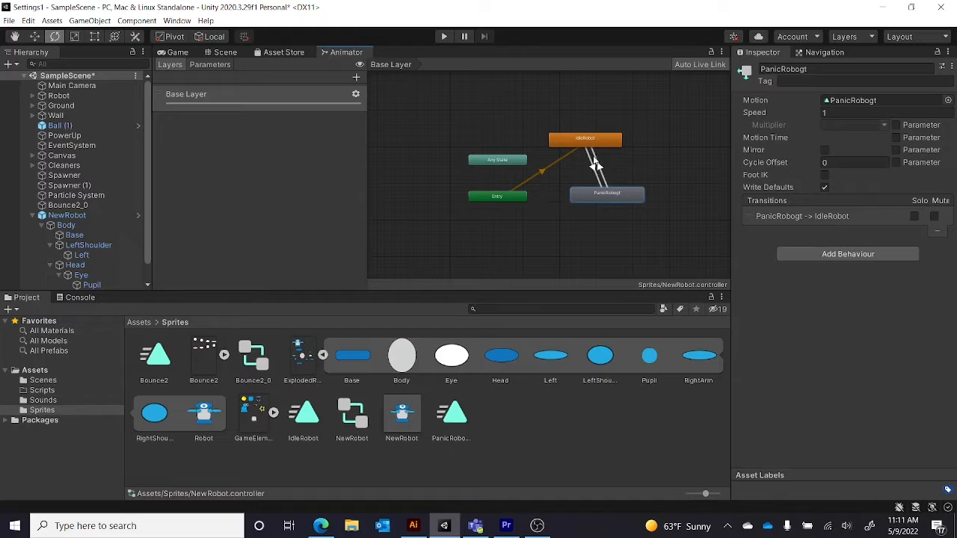
Add a Bool parameter named Panic2 to the NewRobot animator controller.
{"action": "left_click", "coordinate": [203, 65]}
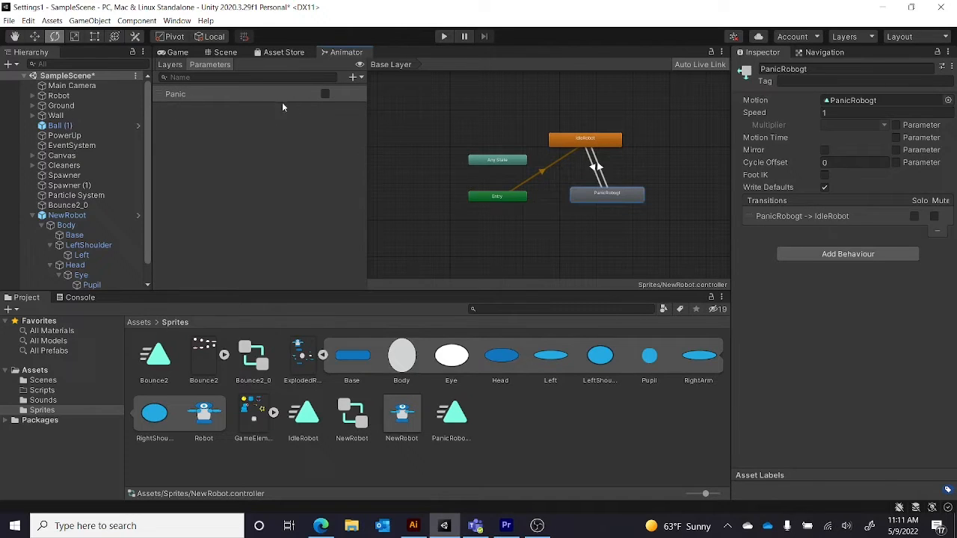
{"action": "left_click", "coordinate": [219, 77]}
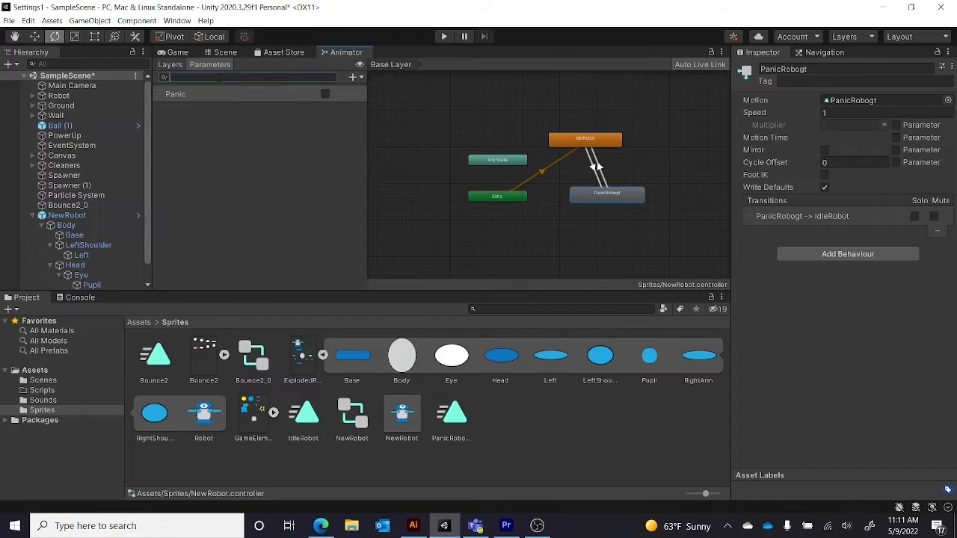
{"action": "type", "text": "NewPanic"}
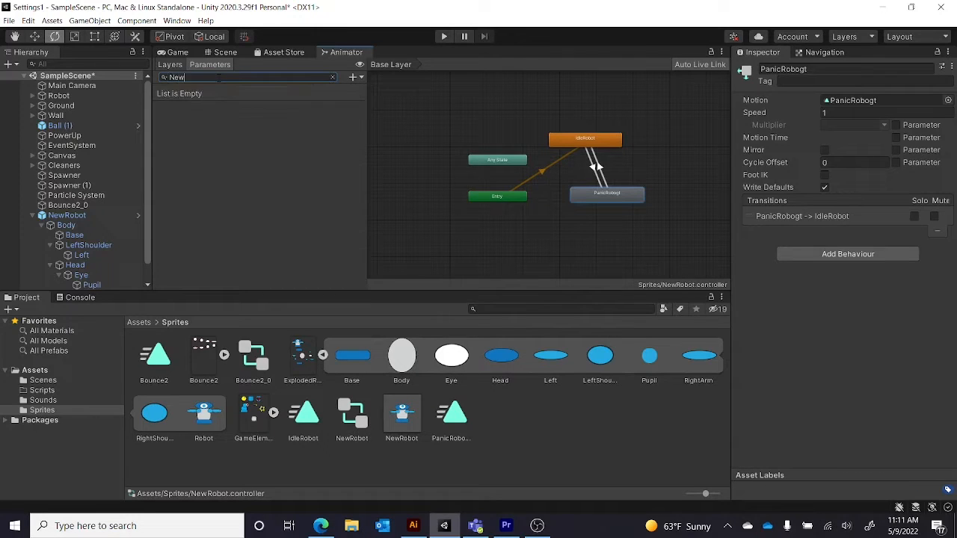
{"action": "left_click", "coordinate": [352, 79]}
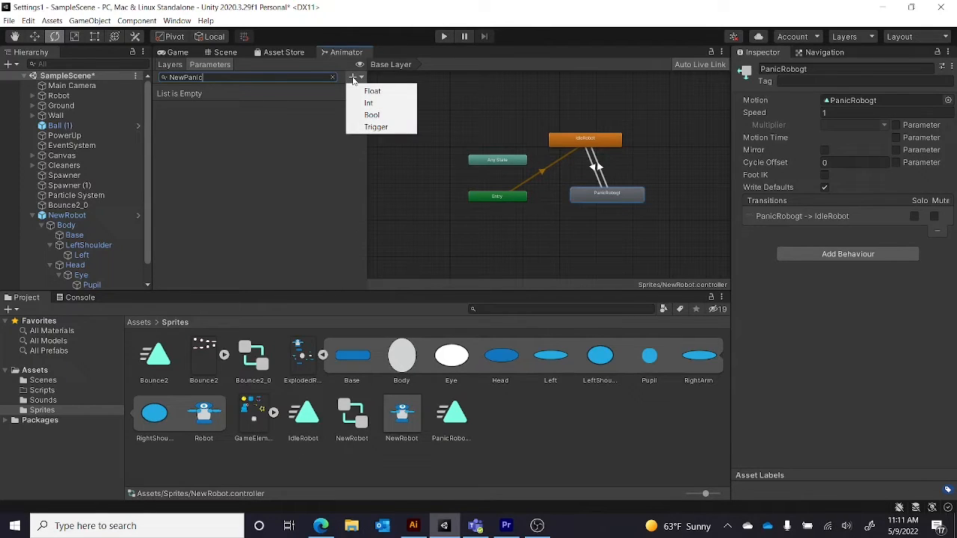
{"action": "left_click", "coordinate": [373, 115]}
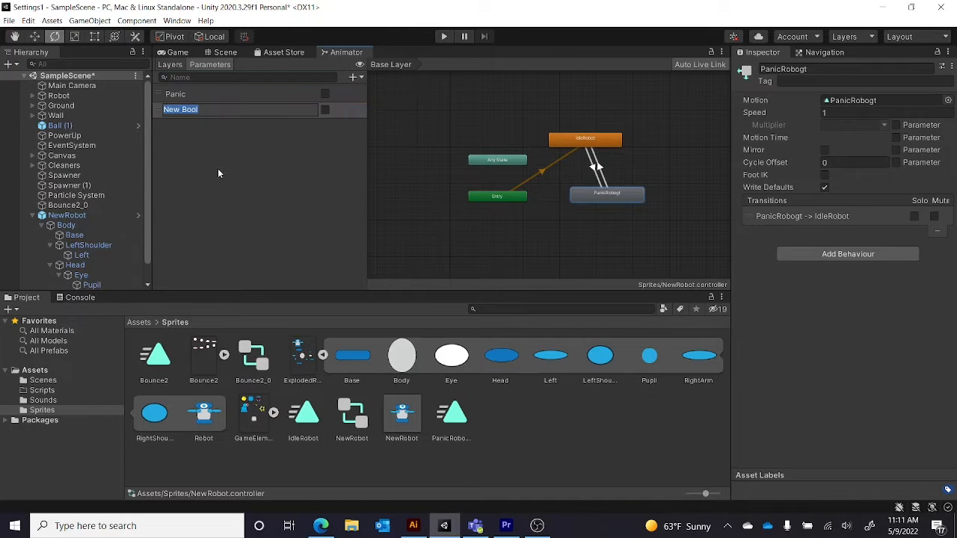
{"action": "left_click", "coordinate": [204, 145]}
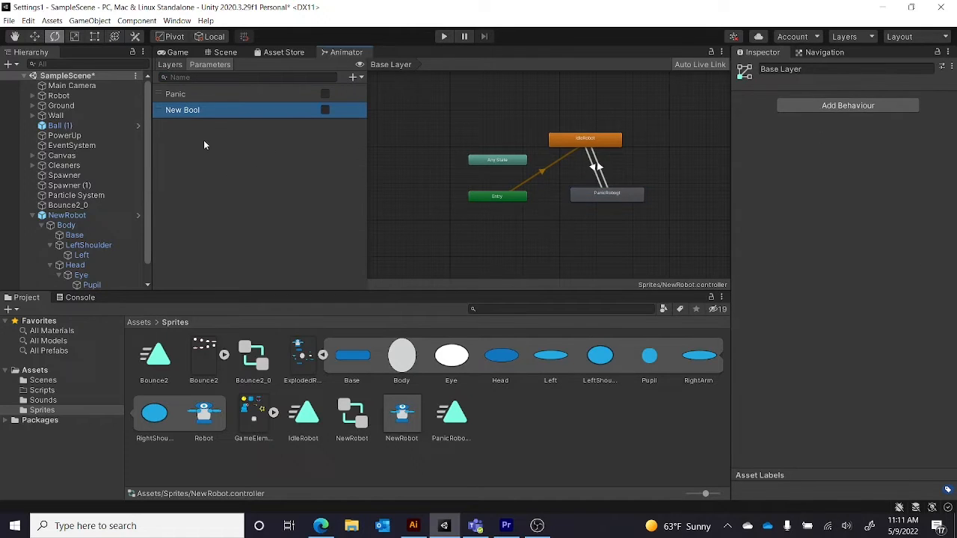
{"action": "double_click", "coordinate": [177, 110]}
{"action": "type", "text": "P"}
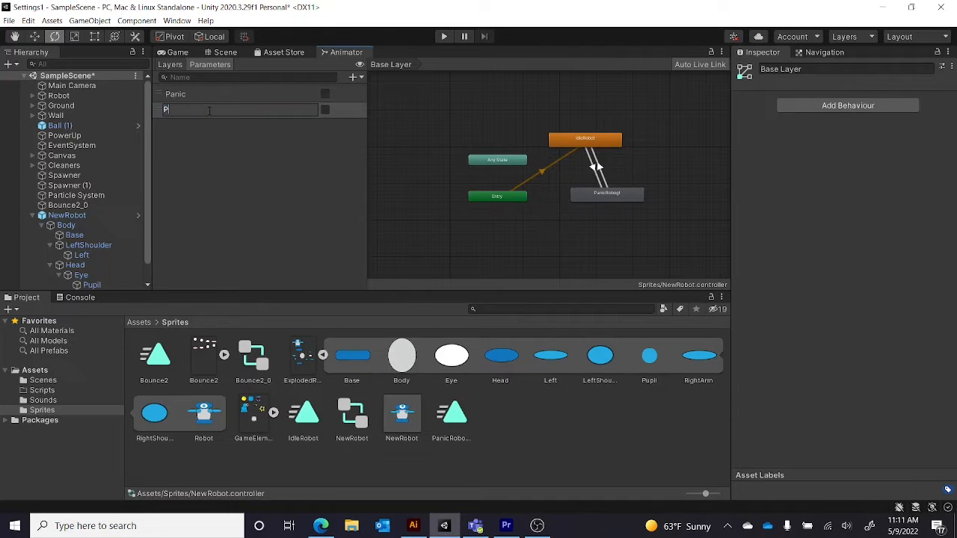
{"action": "type", "text": "anic2"}
{"action": "key", "text": "Return"}
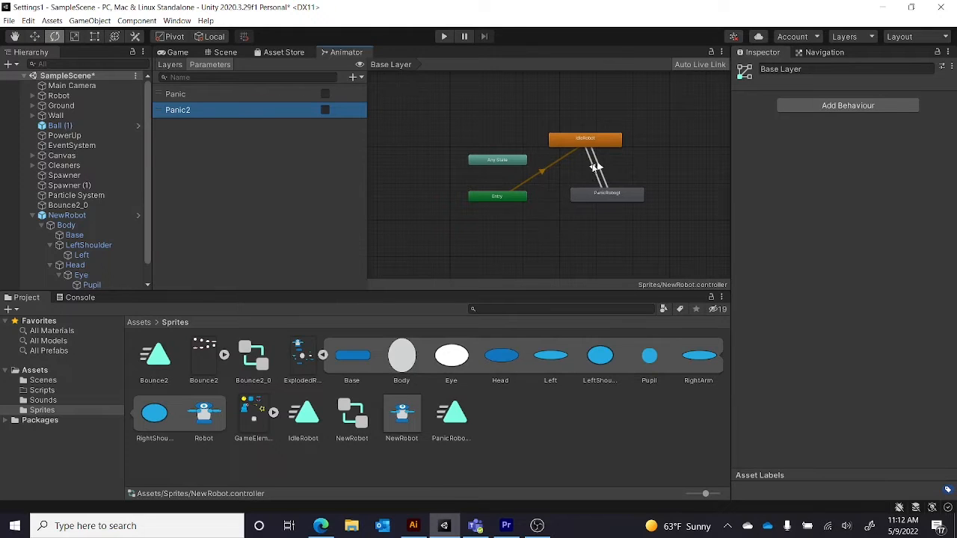
Add a condition to the IdleRobot to PanicRobogt transition requiring Panic2 to be true.
{"action": "left_click", "coordinate": [601, 175]}
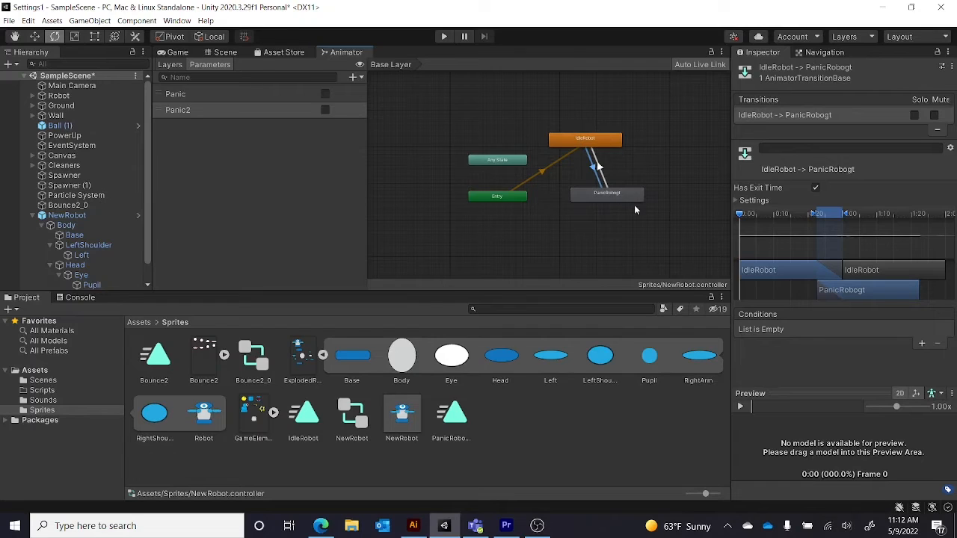
{"action": "left_click", "coordinate": [816, 187]}
{"action": "left_click", "coordinate": [922, 344]}
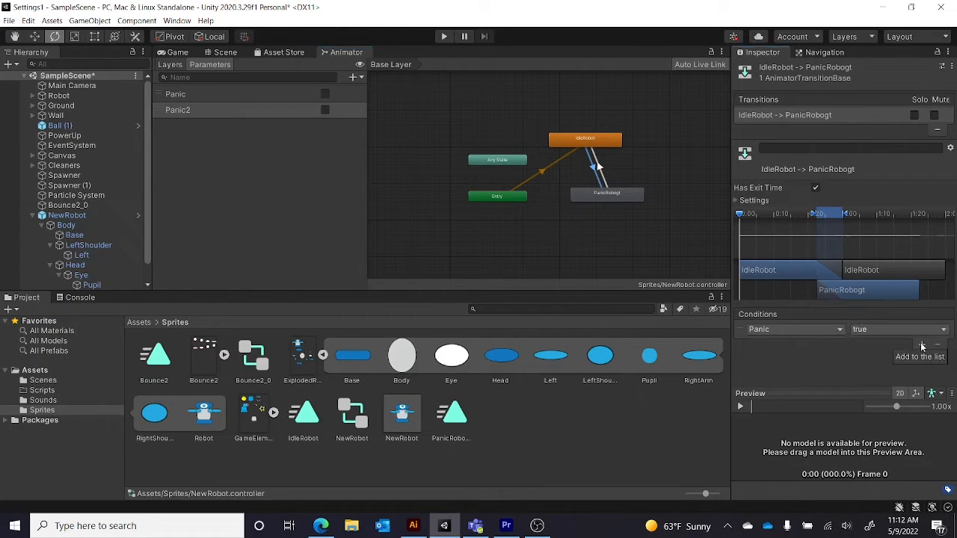
{"action": "left_click", "coordinate": [823, 330]}
{"action": "left_click", "coordinate": [778, 383]}
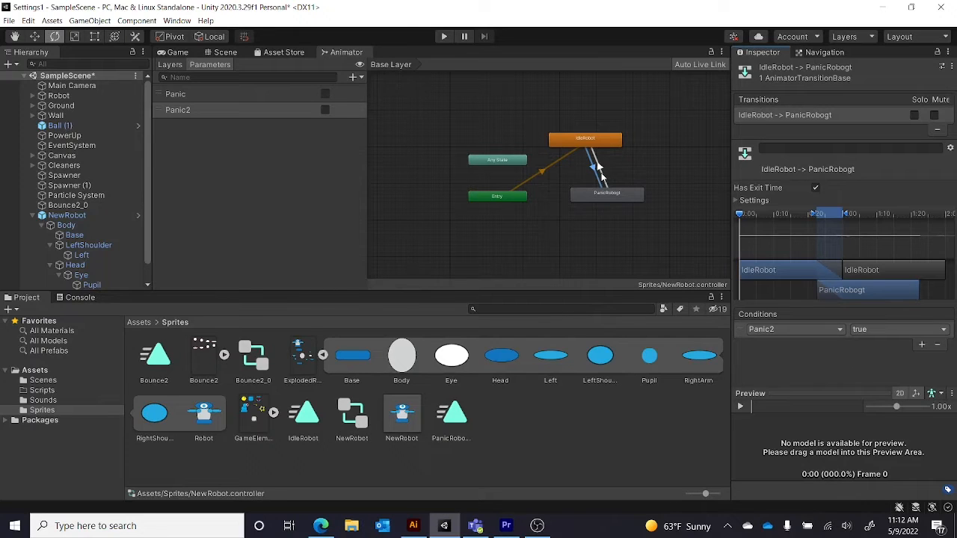
Add a condition to the PanicRobogt to IdleRobot transition requiring Panic2 to be false, and deselect the transition.
{"action": "left_click", "coordinate": [599, 170]}
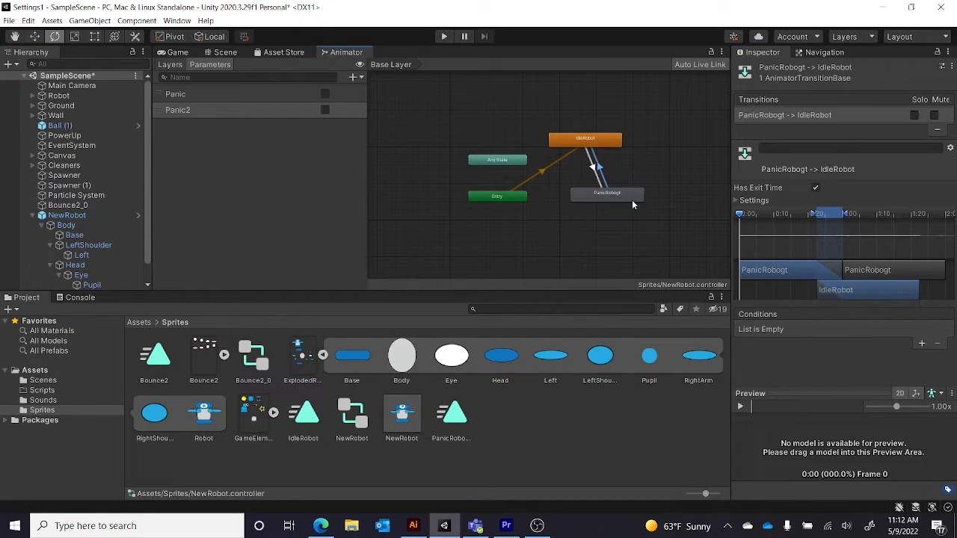
{"action": "left_click", "coordinate": [922, 344]}
{"action": "left_click", "coordinate": [789, 330]}
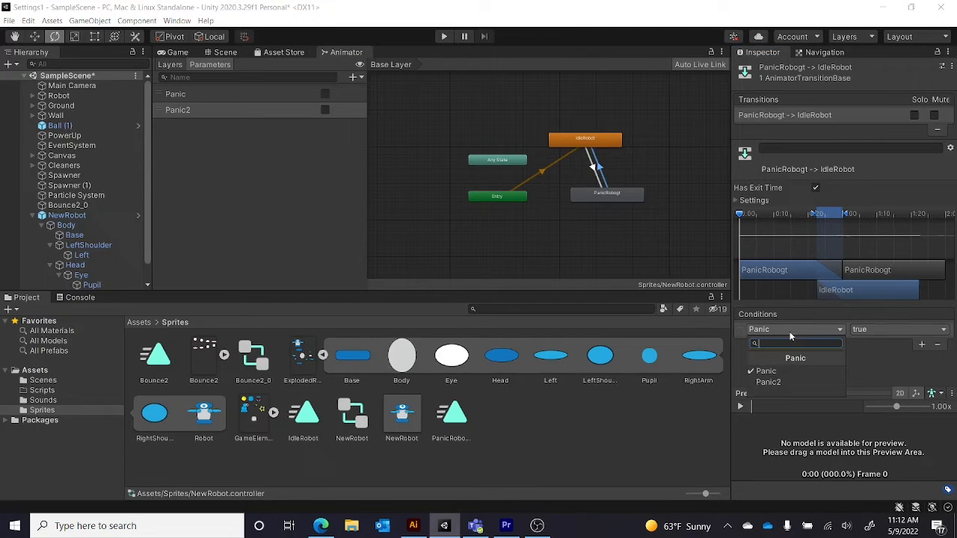
{"action": "left_click", "coordinate": [769, 382]}
{"action": "left_click", "coordinate": [902, 330]}
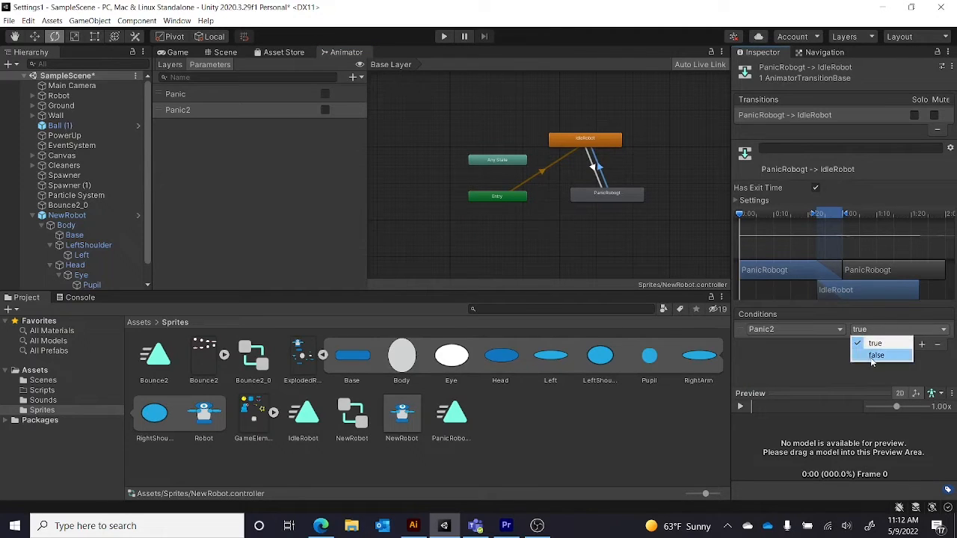
{"action": "left_click", "coordinate": [877, 355]}
{"action": "left_click", "coordinate": [584, 248]}
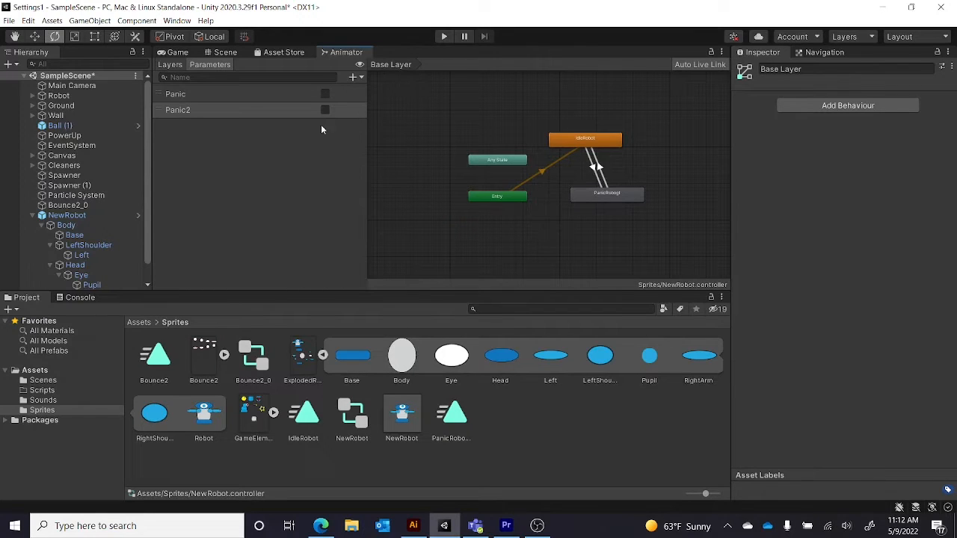
Dock the Animator window alongside the Inspector and Navigation windows, and narrow its parameter list.
{"action": "left_click_drag", "start_coordinate": [344, 53], "coordinate": [367, 84]}
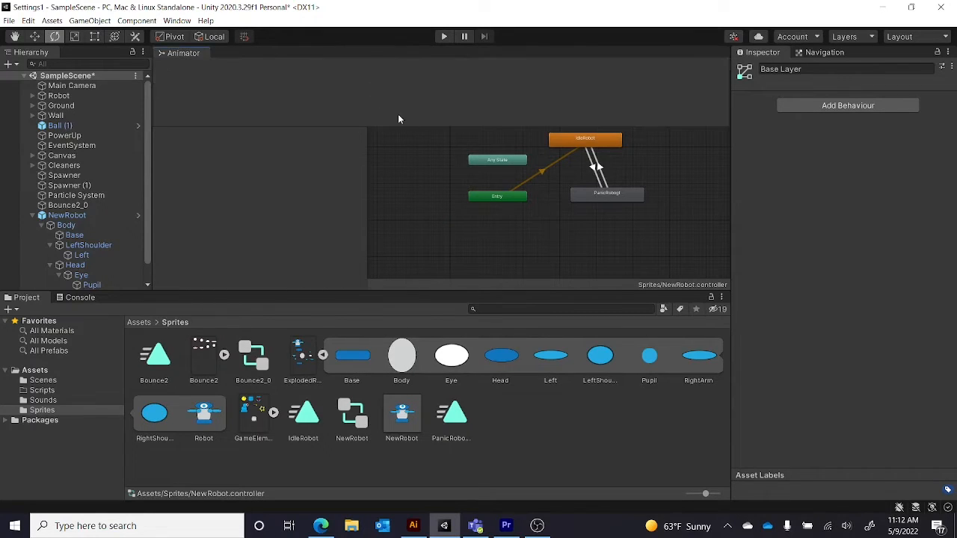
{"action": "left_click_drag", "start_coordinate": [399, 119], "coordinate": [427, 171]}
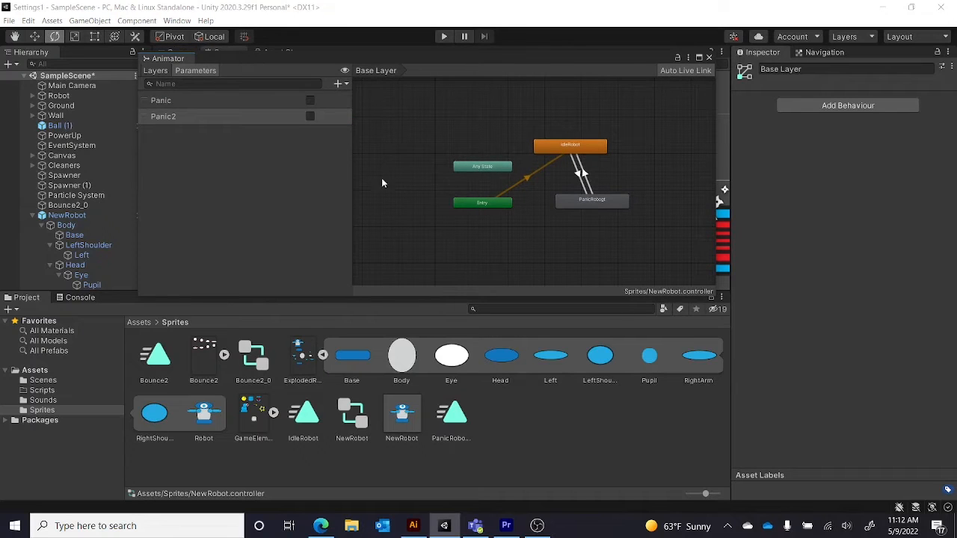
{"action": "left_click_drag", "start_coordinate": [214, 55], "coordinate": [866, 51]}
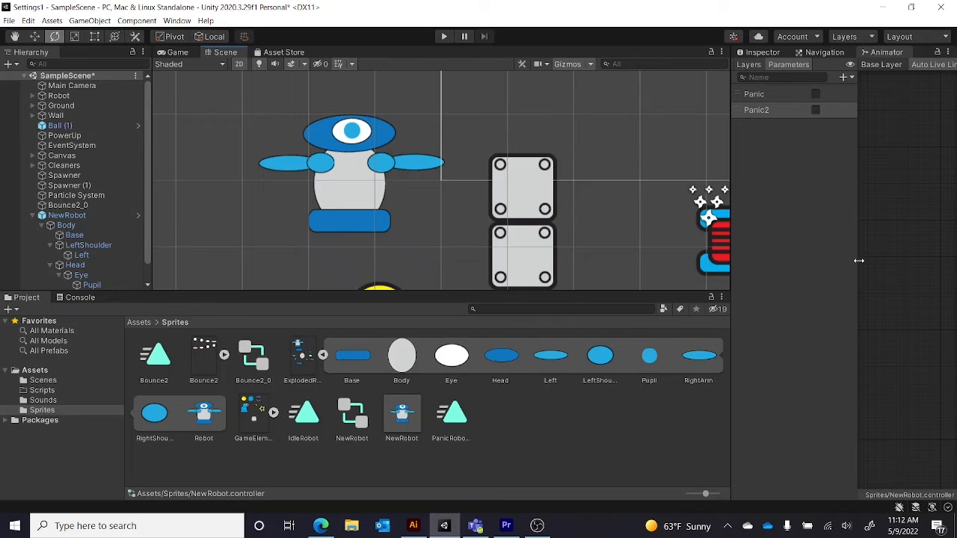
{"action": "left_click_drag", "start_coordinate": [858, 260], "coordinate": [822, 259]}
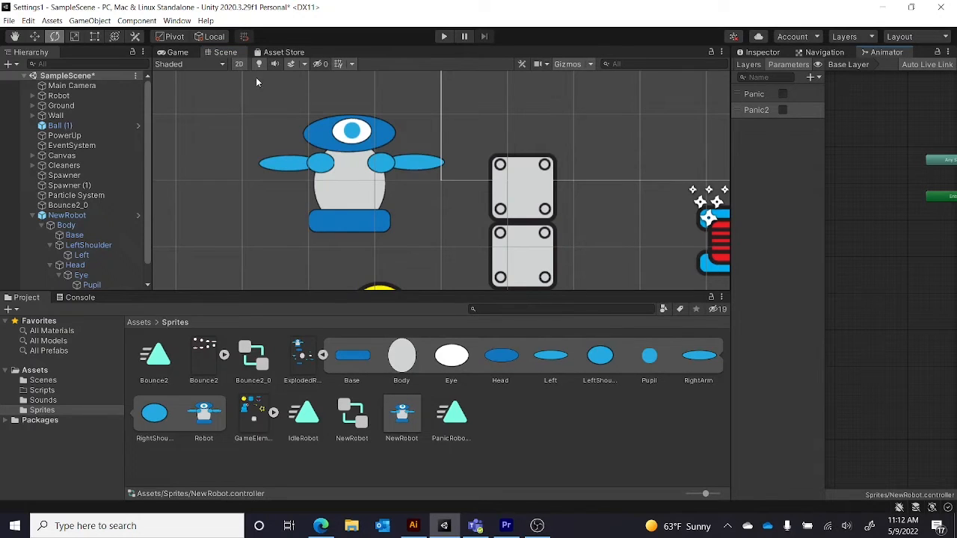
Play-test the scene at 2.5x game scale, switching Panic2 on and off twice to check the robot's animations, and stop playback.
{"action": "left_click", "coordinate": [444, 36]}
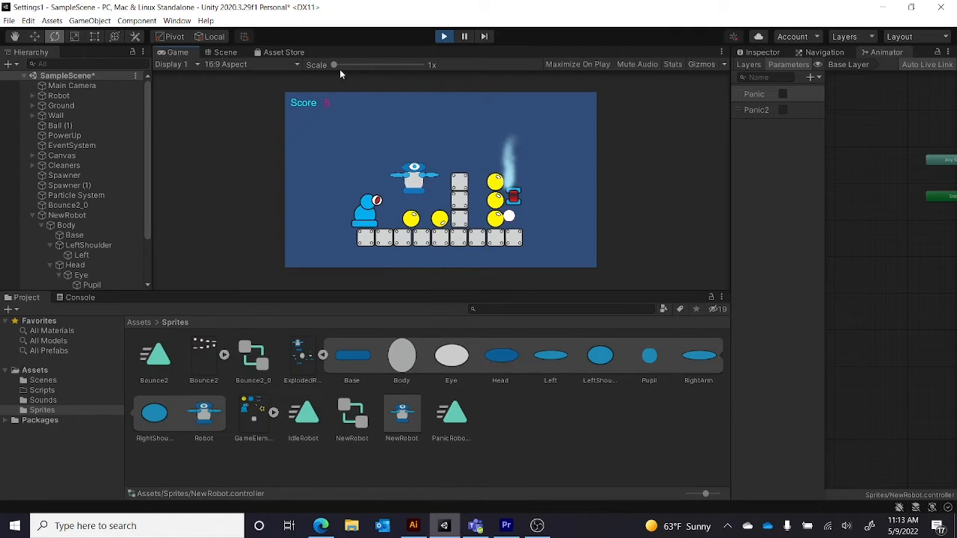
{"action": "left_click_drag", "start_coordinate": [334, 64], "coordinate": [379, 64]}
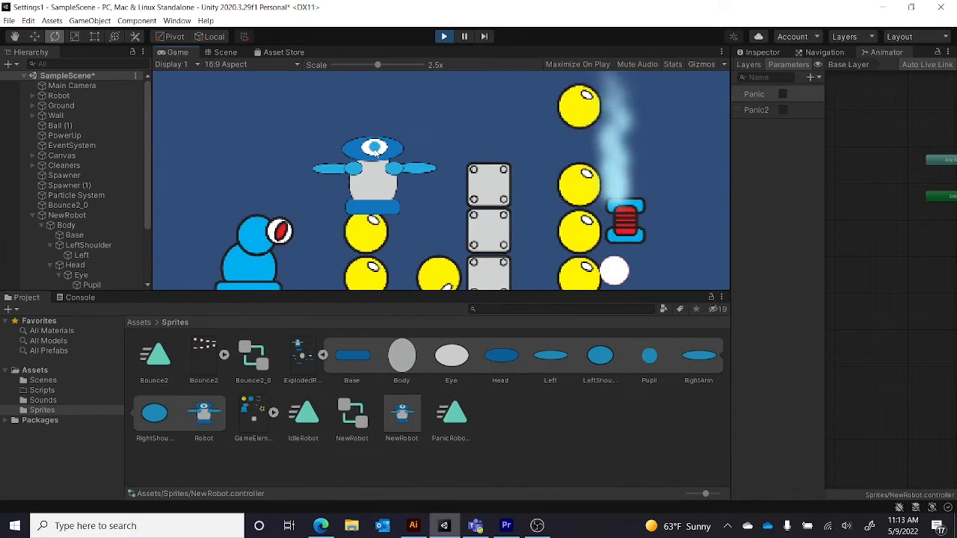
{"action": "left_click", "coordinate": [782, 111]}
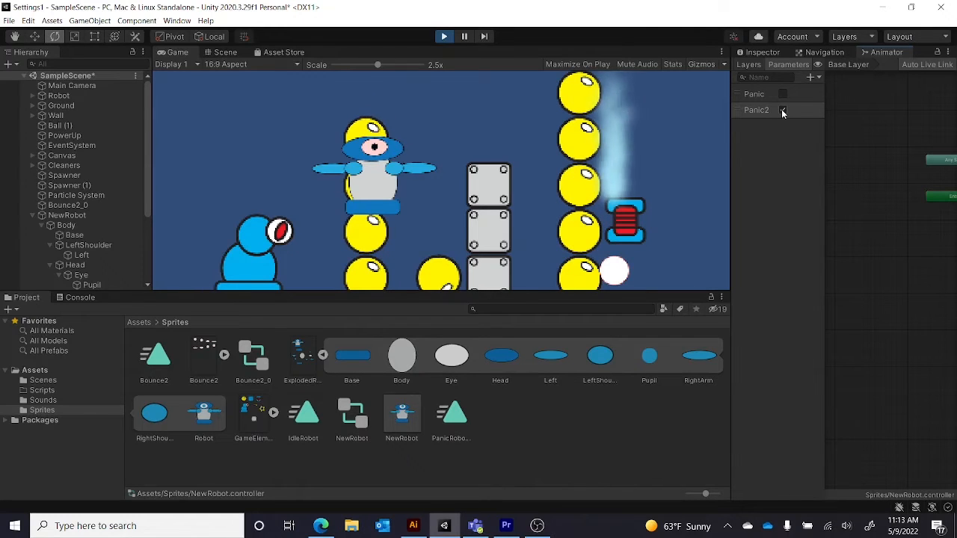
{"action": "left_click", "coordinate": [782, 110]}
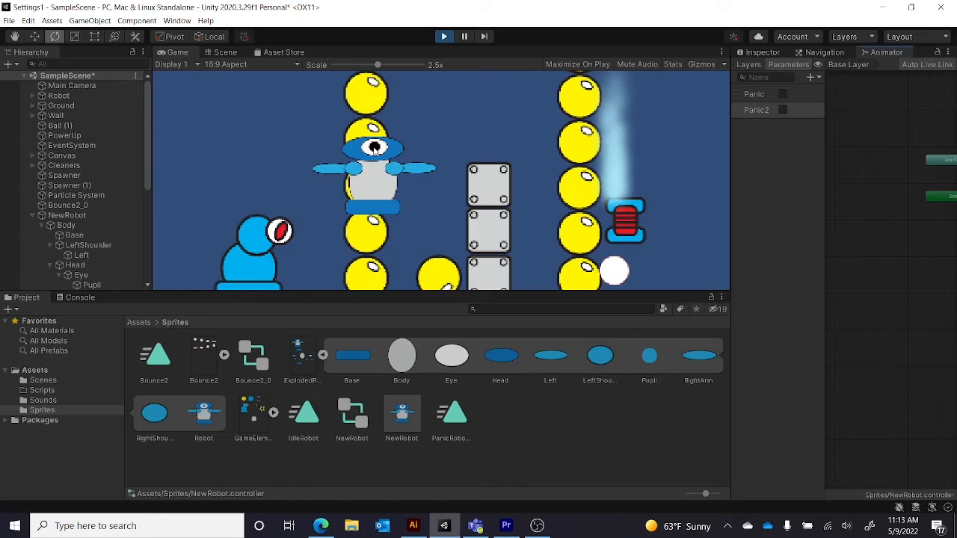
{"action": "left_click", "coordinate": [782, 110]}
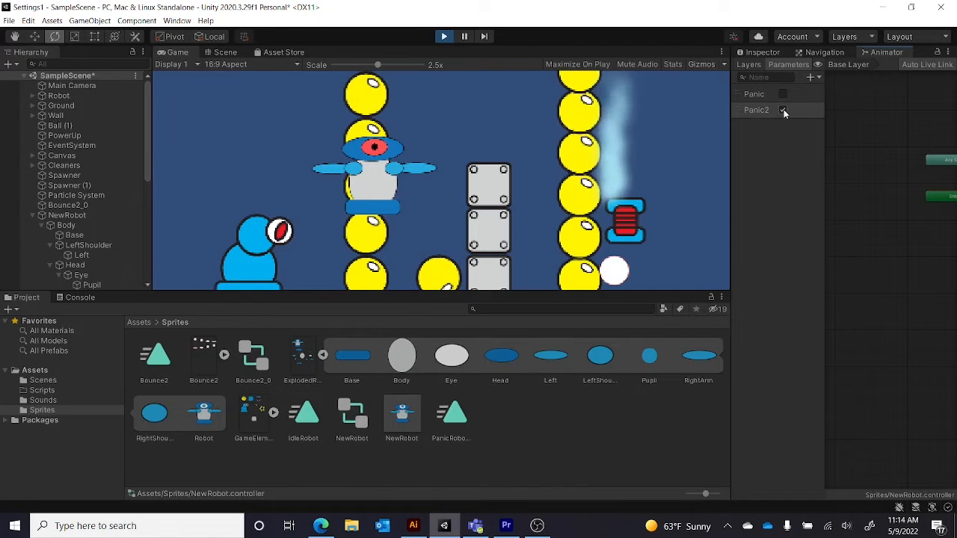
{"action": "left_click", "coordinate": [783, 110]}
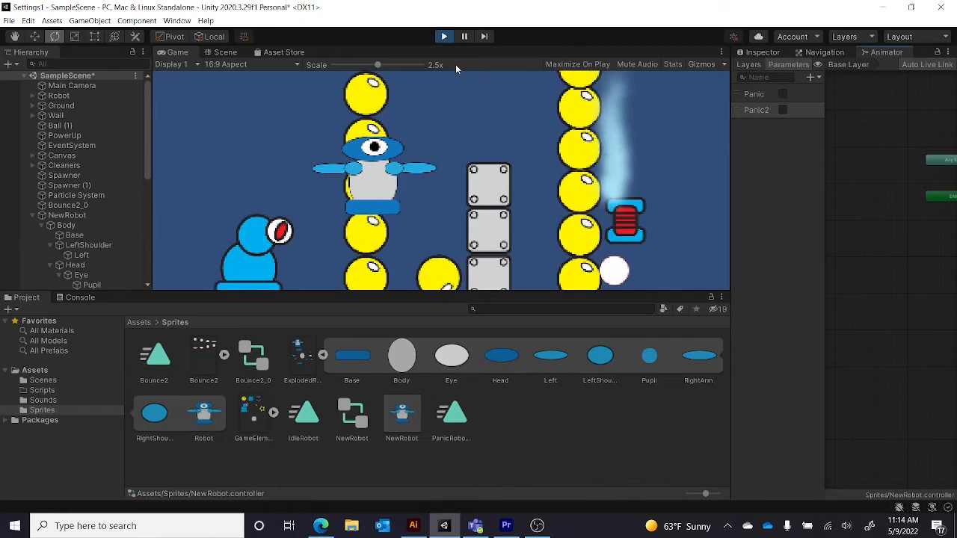
{"action": "left_click", "coordinate": [444, 36]}
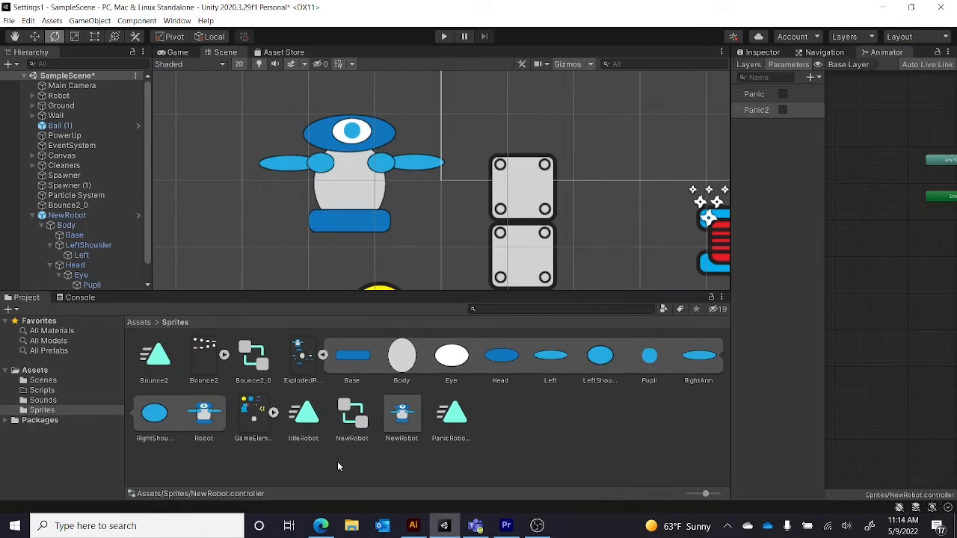
Open the IdleRobot clip in the Animation window, move and enlarge the window, and expand the Pupil scale property.
{"action": "double_click", "coordinate": [311, 421]}
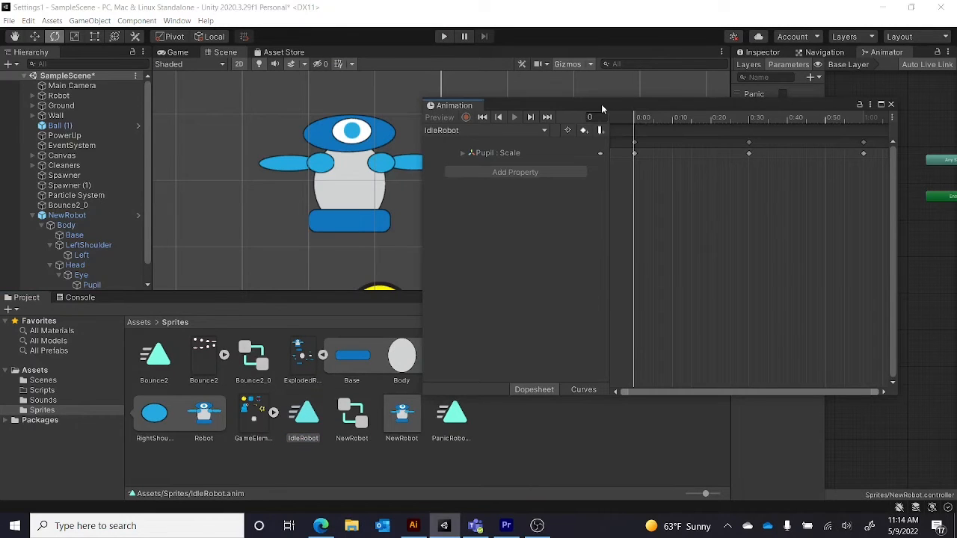
{"action": "left_click_drag", "start_coordinate": [602, 106], "coordinate": [385, 51]}
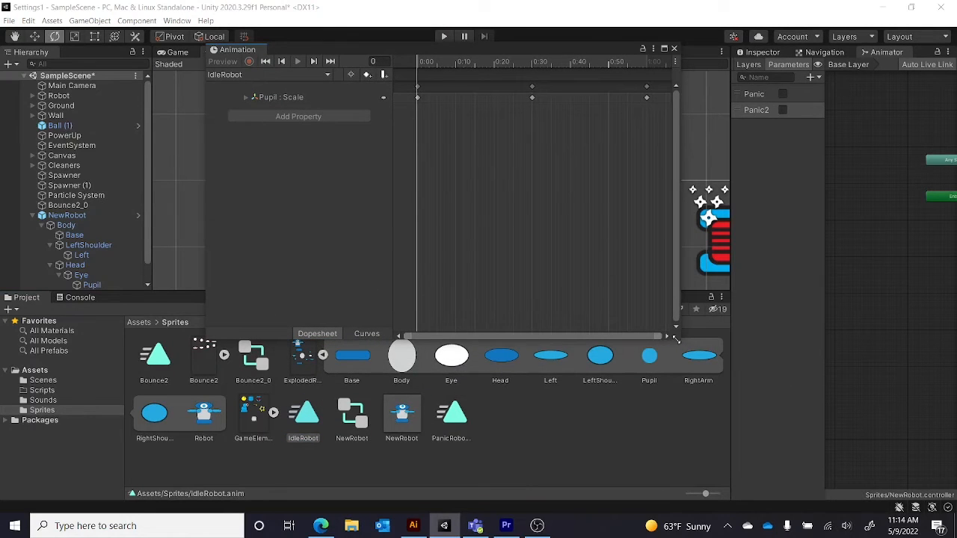
{"action": "left_click_drag", "start_coordinate": [676, 339], "coordinate": [858, 469]}
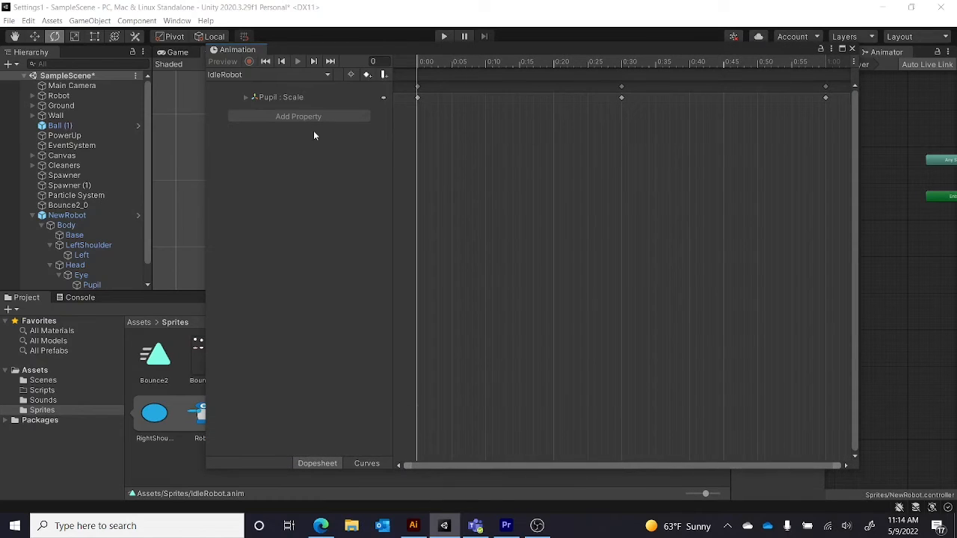
{"action": "left_click", "coordinate": [245, 97]}
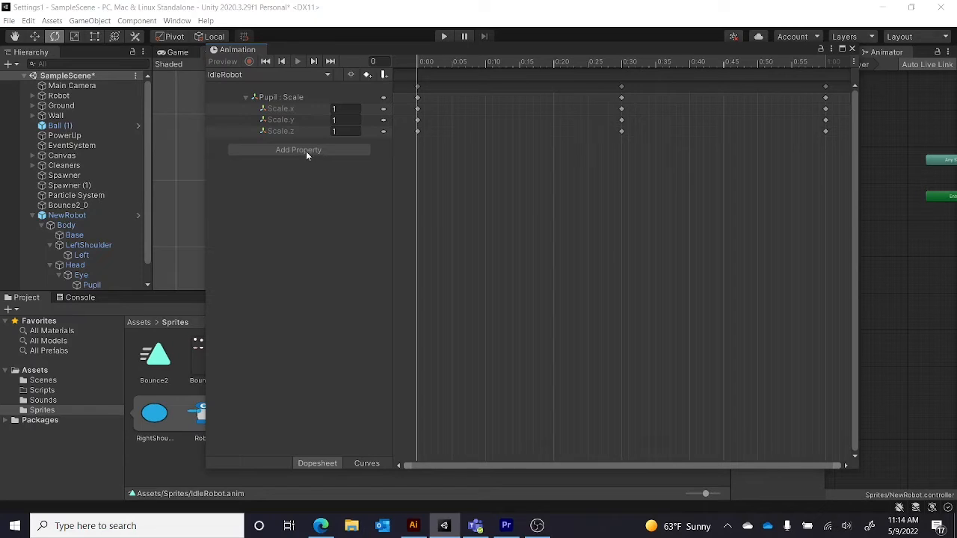
Add the Pupil's Sprite Renderer Color property to NewRobot's IdleRobot clip and expand its color channels.
{"action": "left_click", "coordinate": [76, 216]}
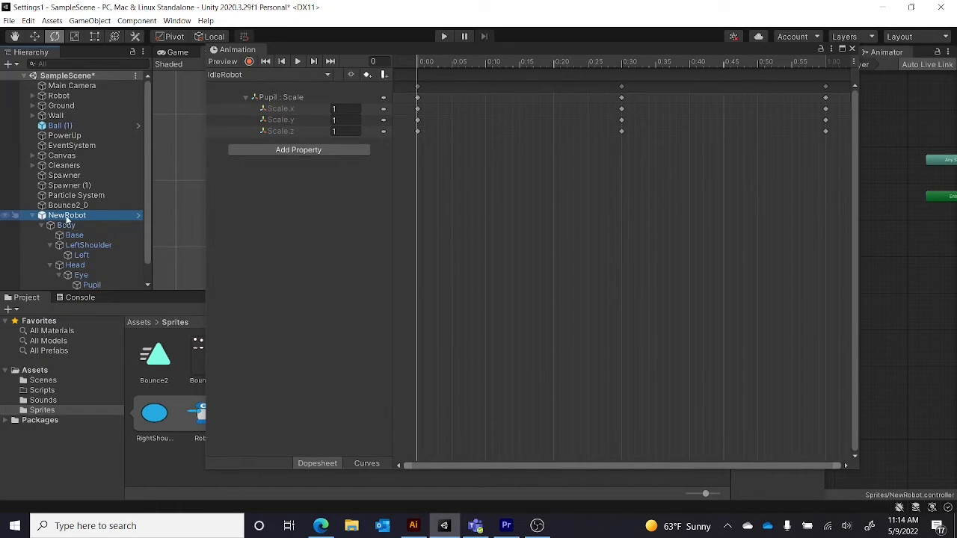
{"action": "left_click", "coordinate": [298, 151]}
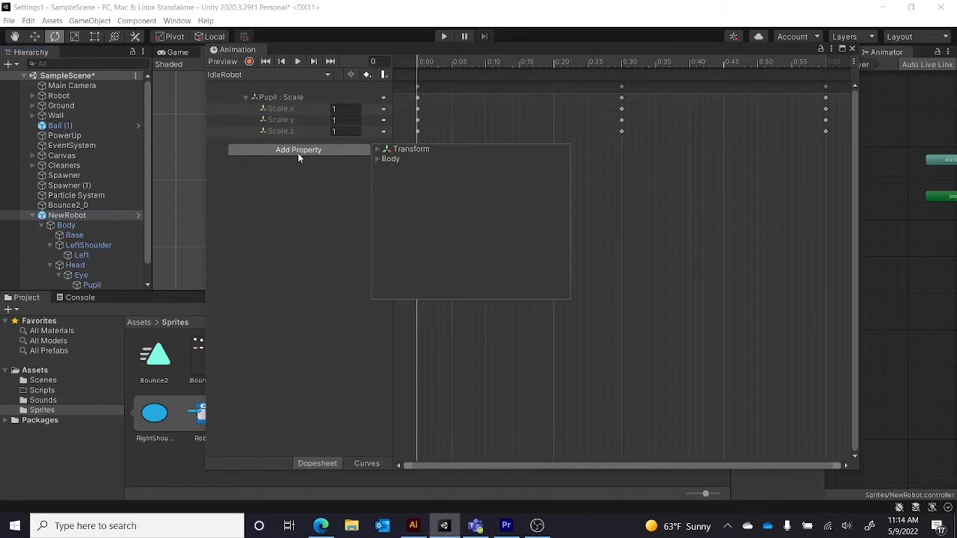
{"action": "left_click", "coordinate": [378, 159]}
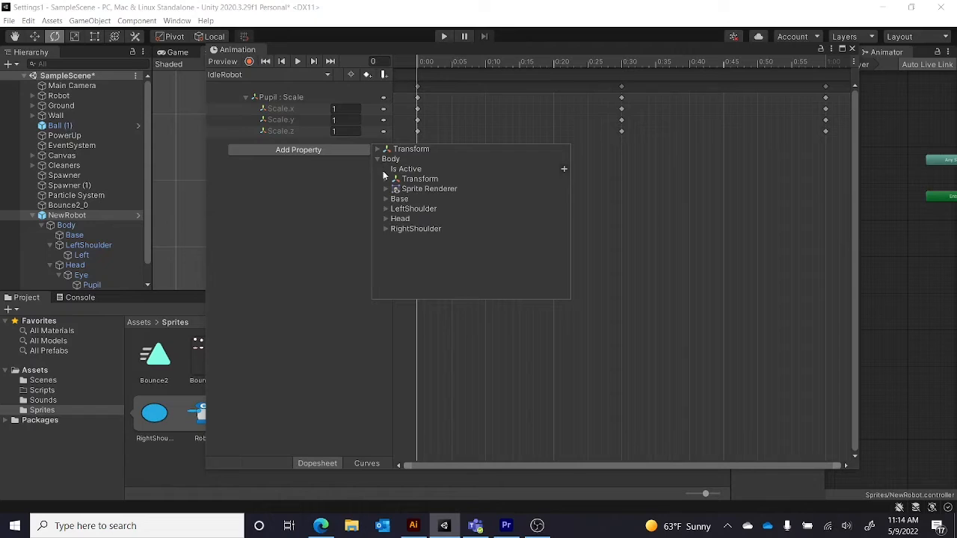
{"action": "left_click", "coordinate": [386, 219]}
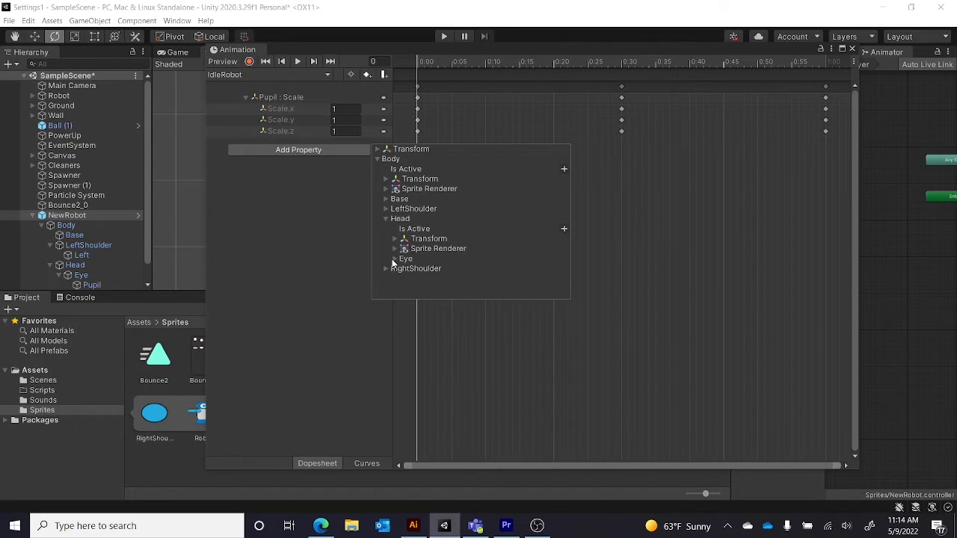
{"action": "left_click", "coordinate": [394, 260]}
{"action": "scroll", "coordinate": [434, 254], "scroll_direction": "down", "scroll_amount": 1}
{"action": "left_click", "coordinate": [404, 284]}
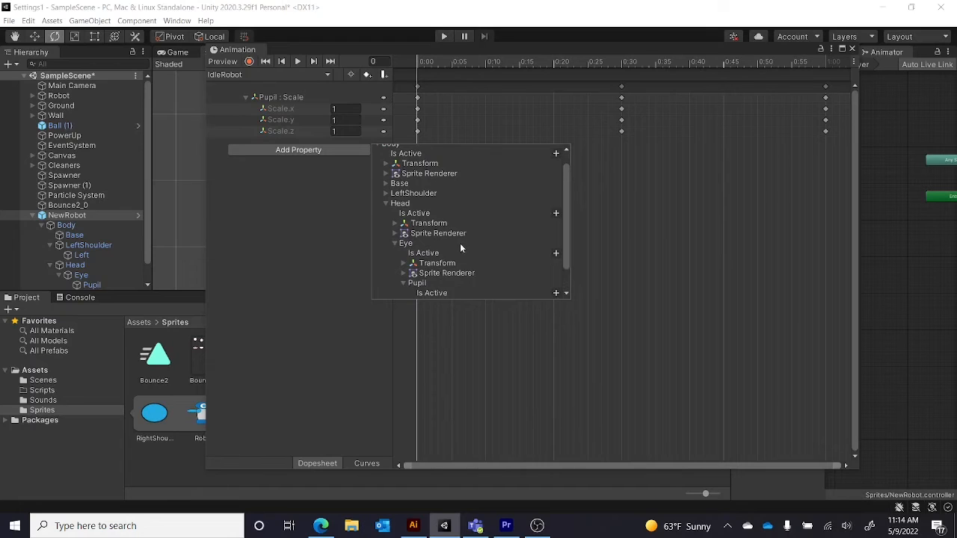
{"action": "scroll", "coordinate": [460, 240], "scroll_direction": "down", "scroll_amount": 2}
{"action": "left_click", "coordinate": [412, 283]}
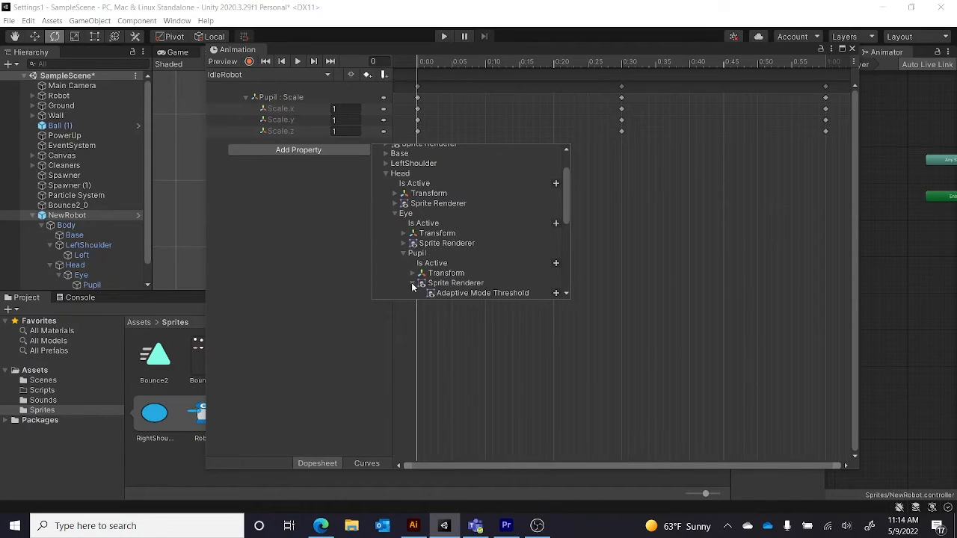
{"action": "scroll", "coordinate": [493, 261], "scroll_direction": "down", "scroll_amount": 6}
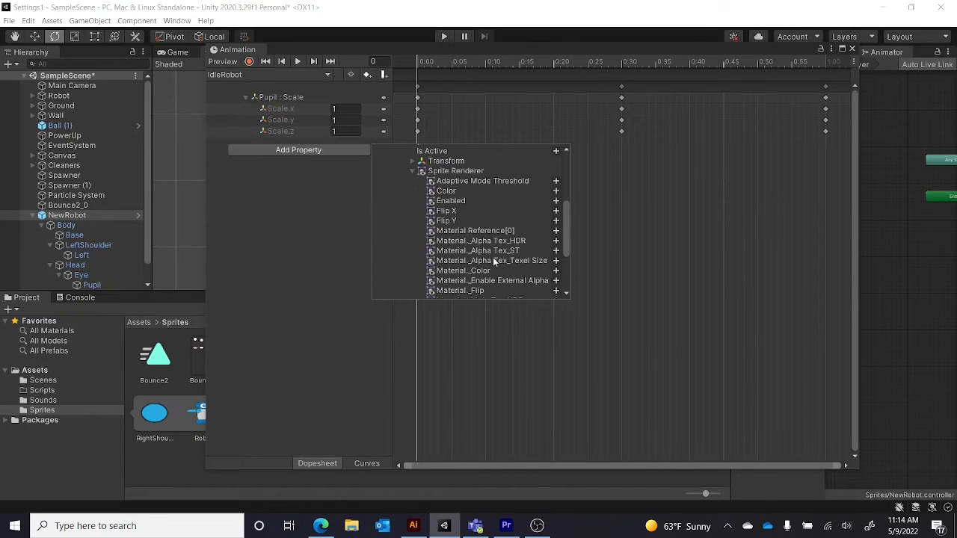
{"action": "left_click", "coordinate": [556, 191]}
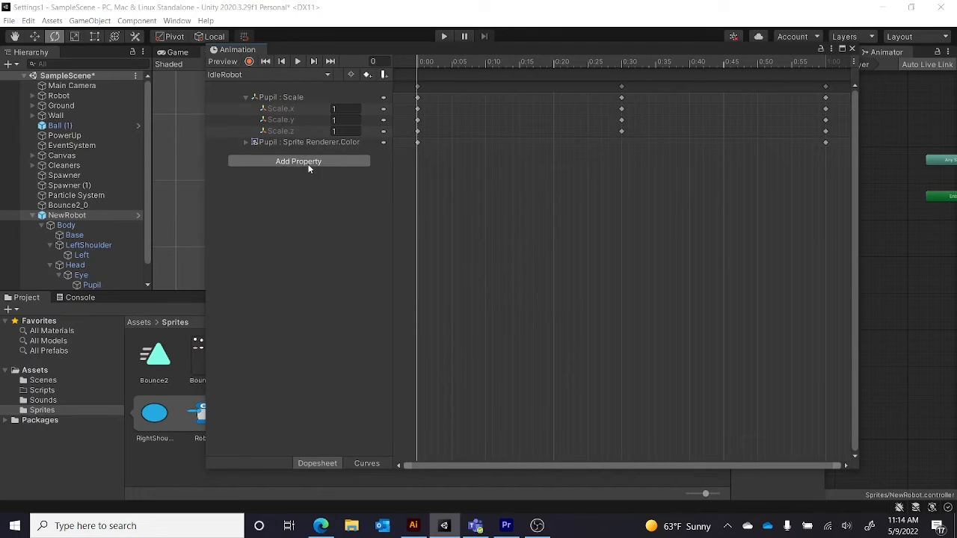
{"action": "left_click", "coordinate": [247, 143]}
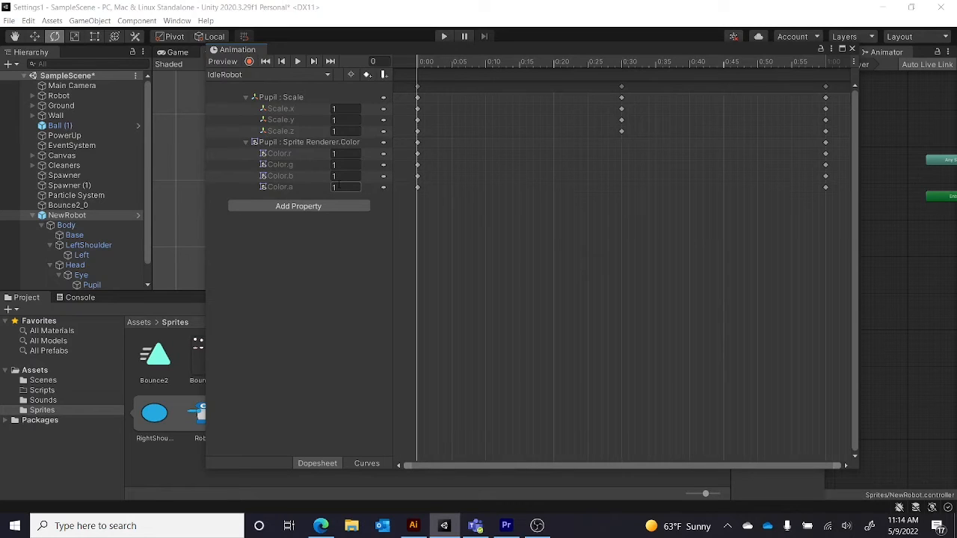
Add the Eye's Sprite Renderer Color property to the IdleRobot clip, expand its channels, and close the Animation window.
{"action": "left_click", "coordinate": [287, 207]}
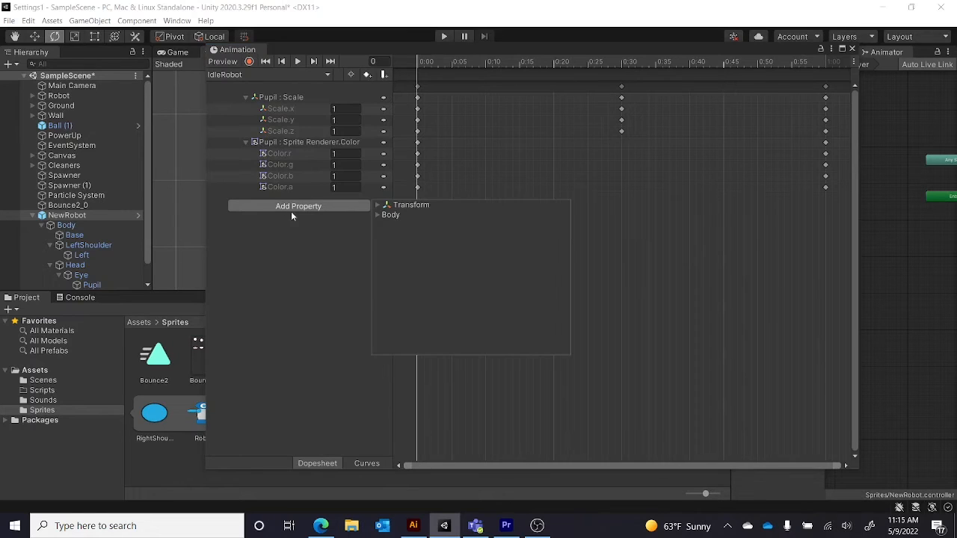
{"action": "left_click", "coordinate": [378, 214]}
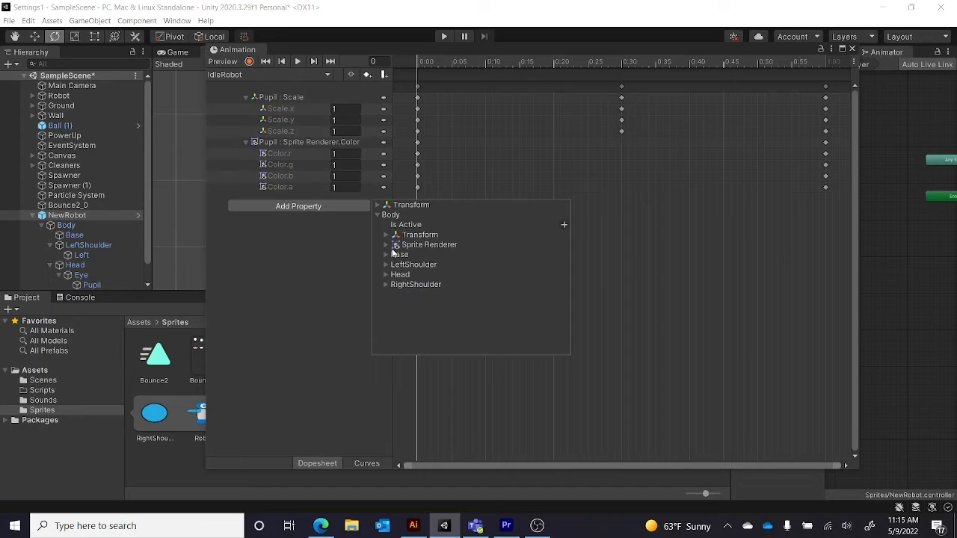
{"action": "left_click", "coordinate": [386, 274]}
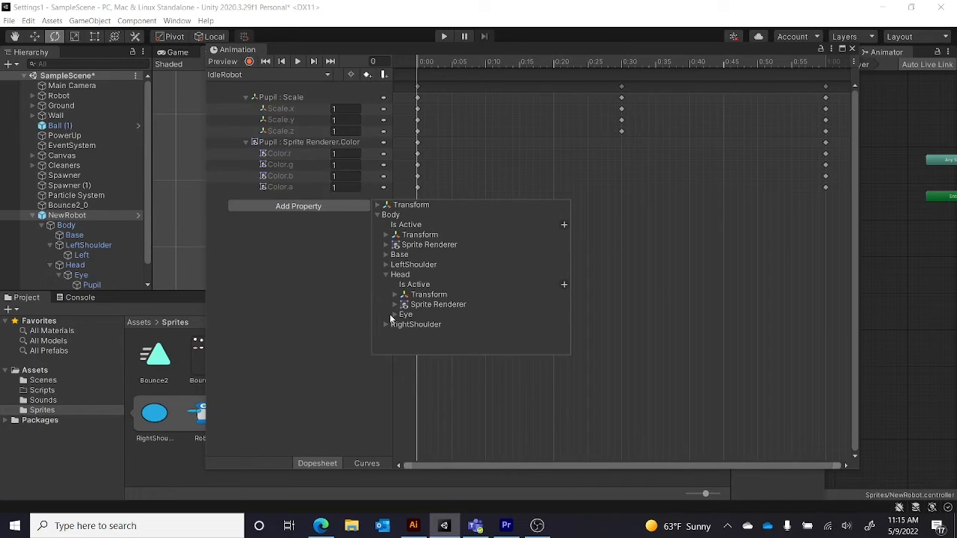
{"action": "left_click", "coordinate": [388, 314]}
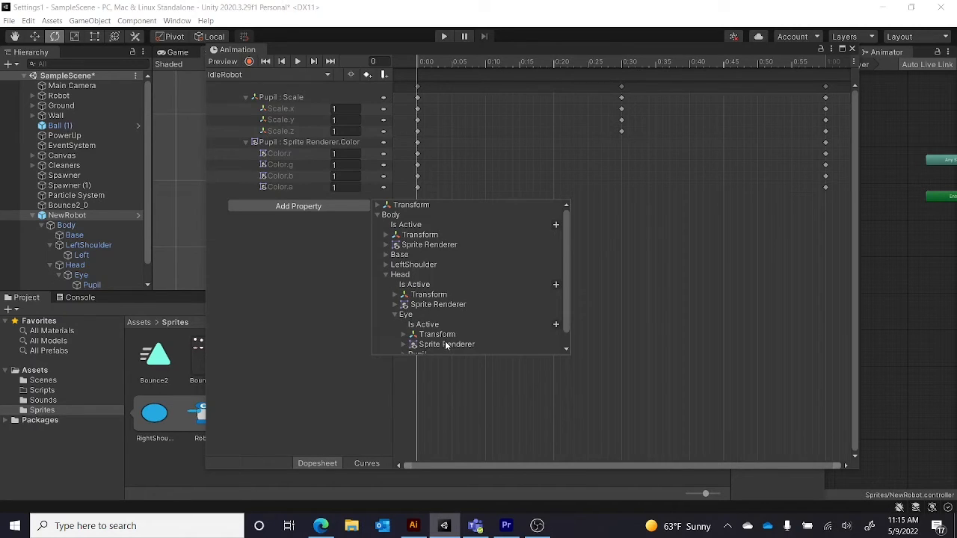
{"action": "left_click", "coordinate": [405, 344]}
{"action": "scroll", "coordinate": [456, 330], "scroll_direction": "down", "scroll_amount": 3}
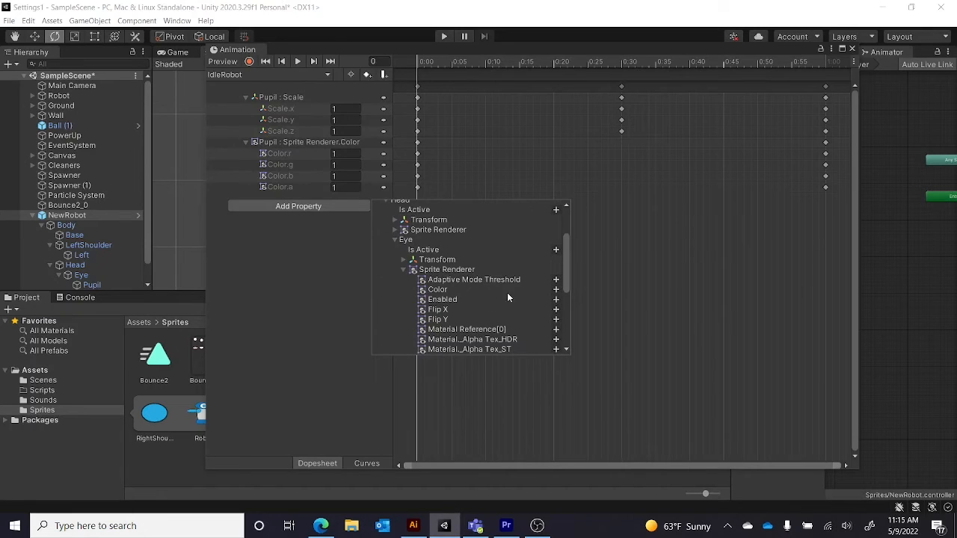
{"action": "left_click", "coordinate": [555, 290]}
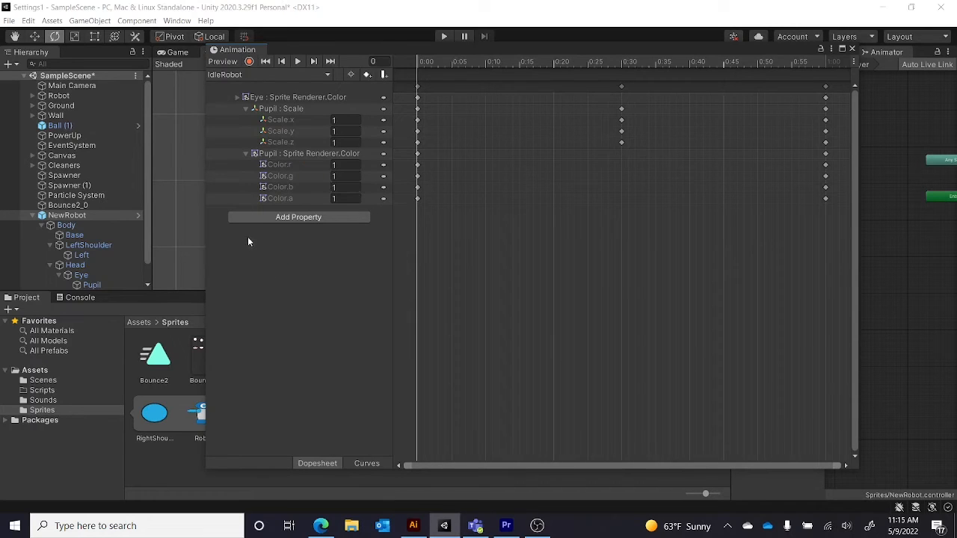
{"action": "left_click", "coordinate": [236, 96]}
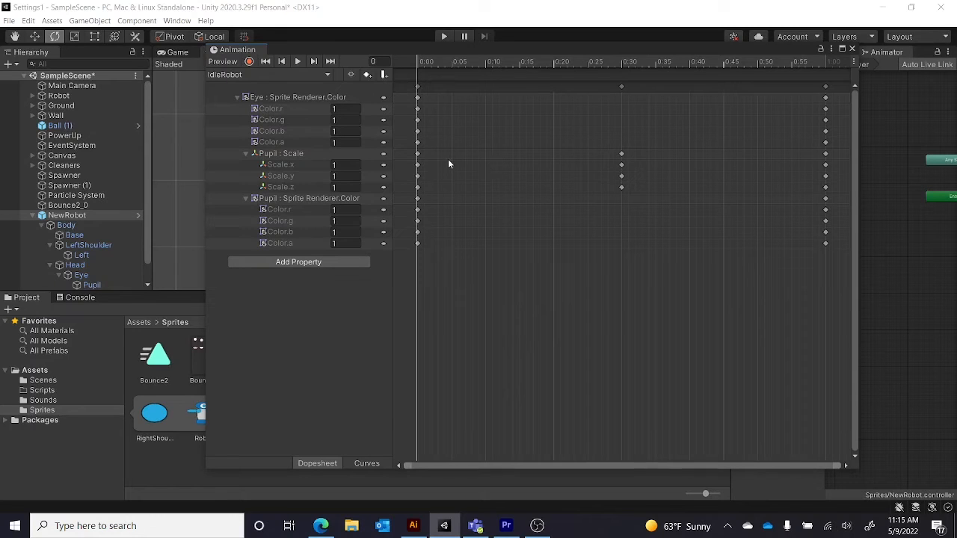
{"action": "left_click_drag", "start_coordinate": [561, 48], "coordinate": [558, 68]}
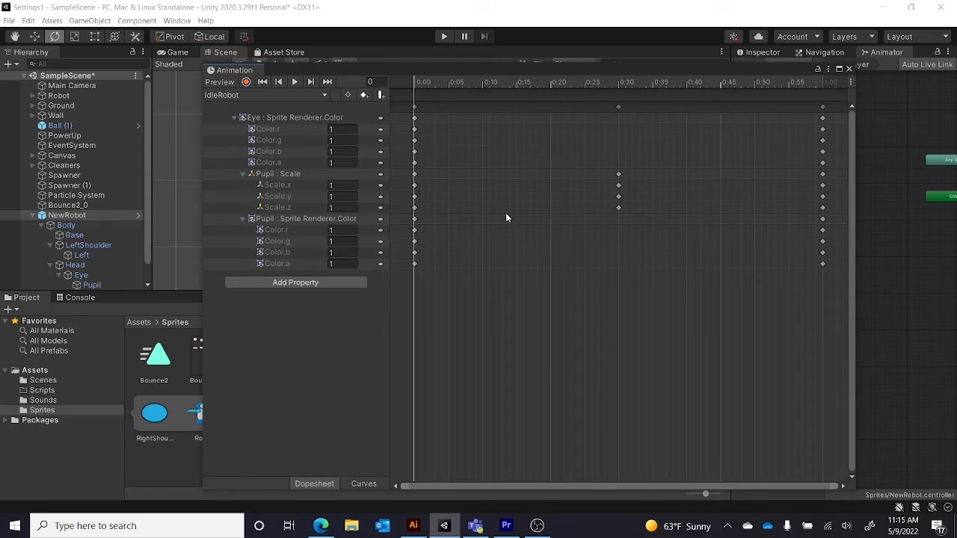
{"action": "left_click", "coordinate": [848, 69]}
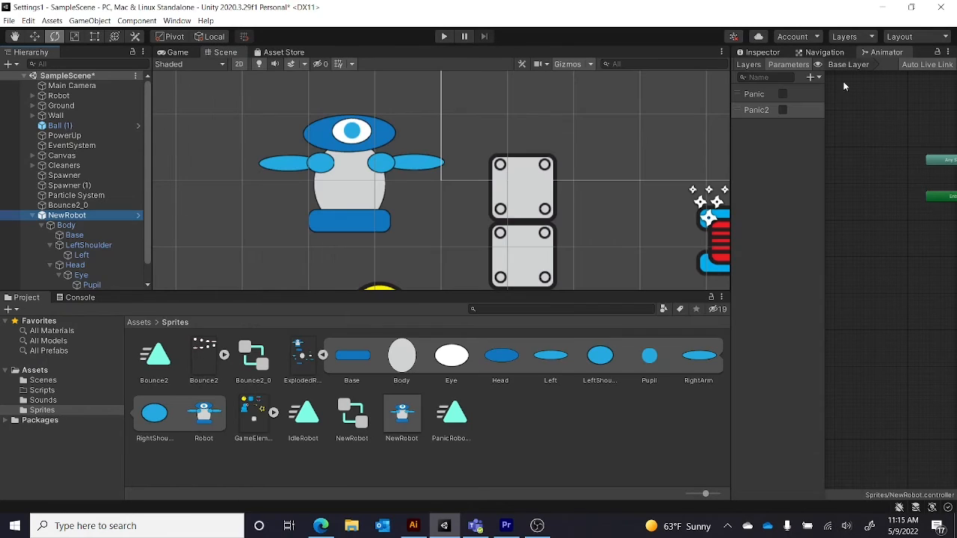
Play-test the scene, repeatedly switching Panic2 on and off to check the robot's eye and pupil colors in both animations.
{"action": "left_click", "coordinate": [445, 37]}
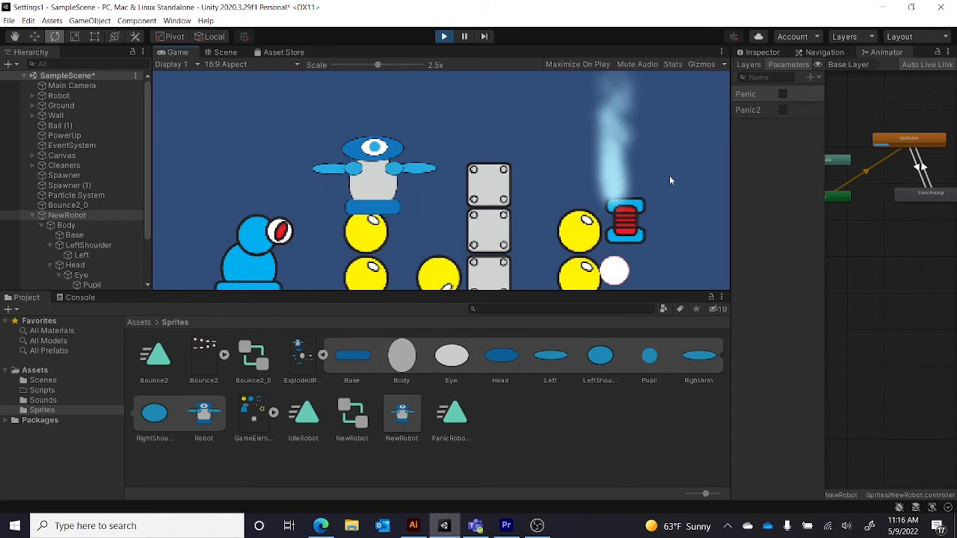
{"action": "left_click", "coordinate": [783, 111]}
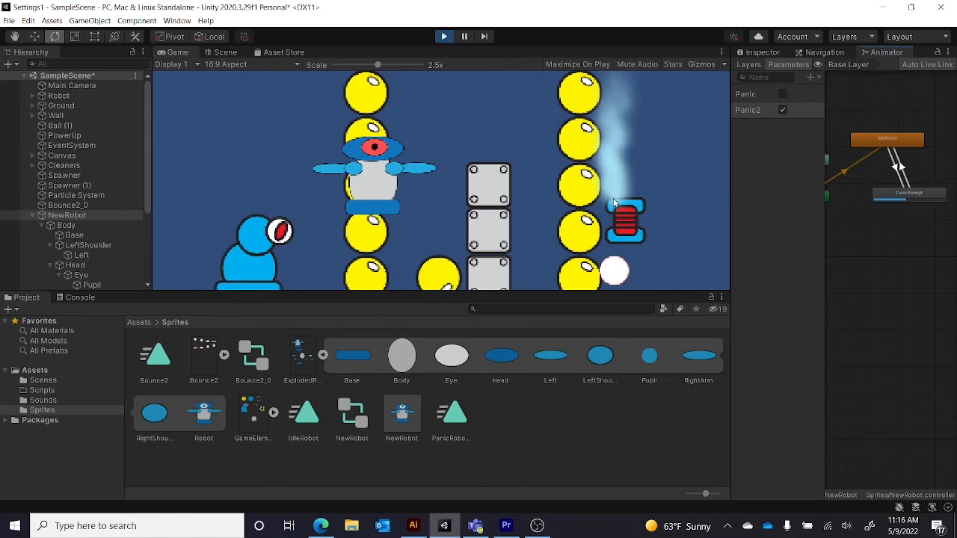
{"action": "left_click", "coordinate": [783, 110]}
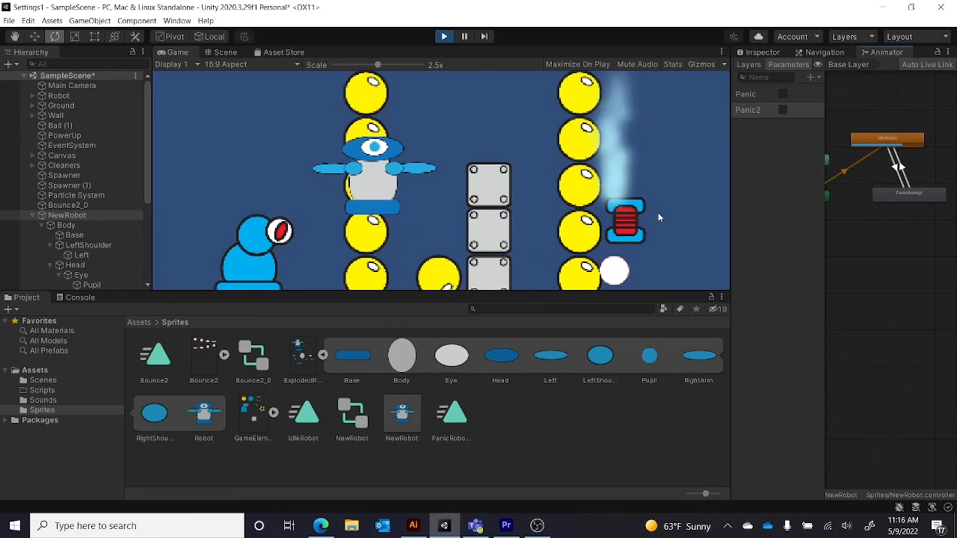
{"action": "left_click", "coordinate": [783, 111]}
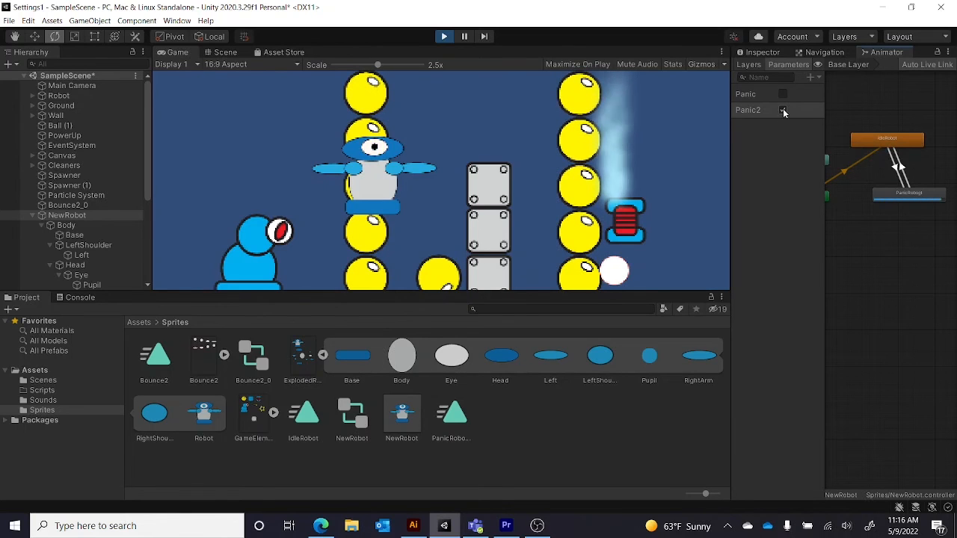
{"action": "left_click", "coordinate": [783, 111]}
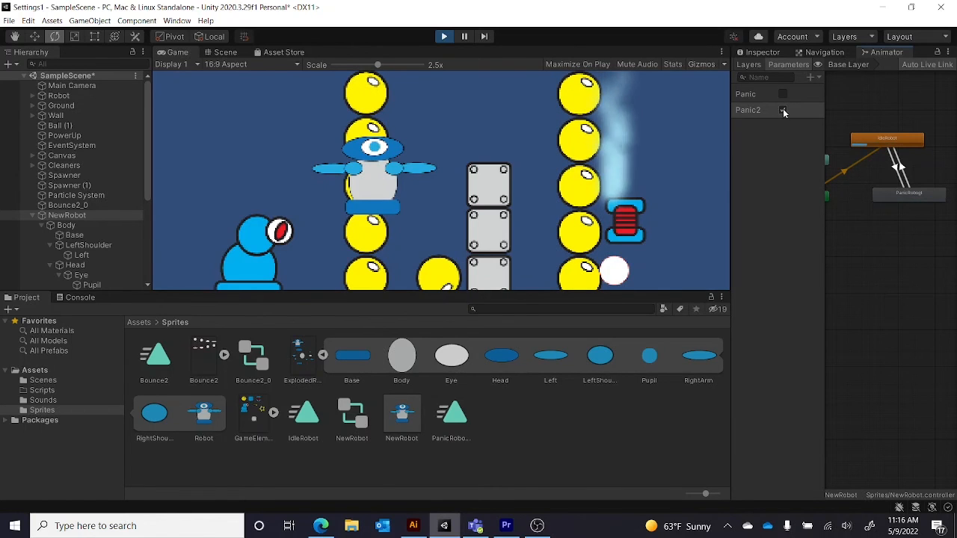
{"action": "left_click", "coordinate": [783, 111]}
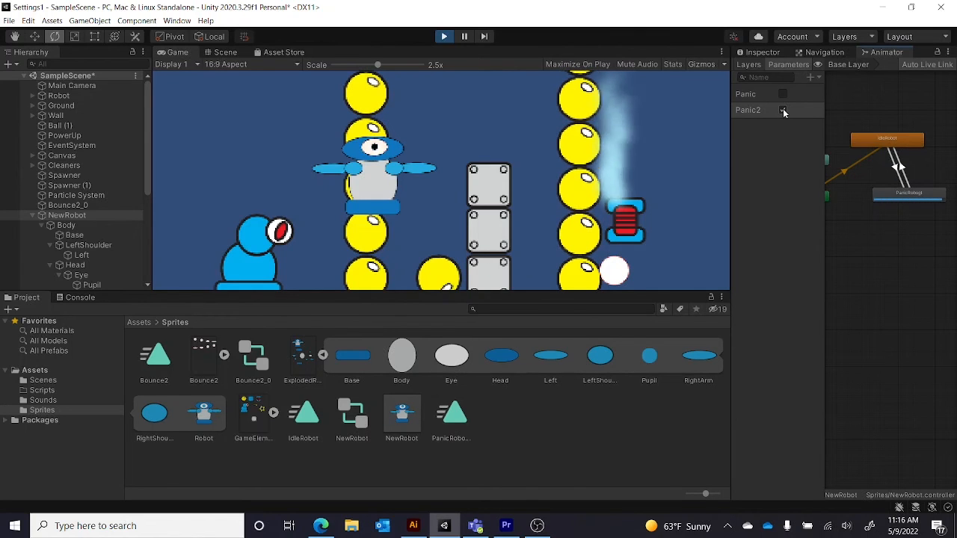
{"action": "left_click", "coordinate": [784, 111]}
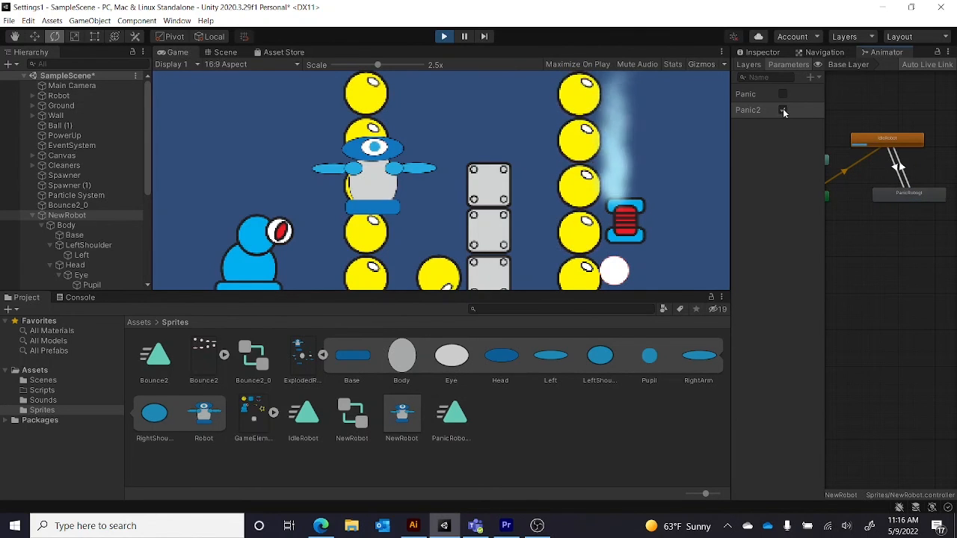
{"action": "left_click", "coordinate": [783, 111]}
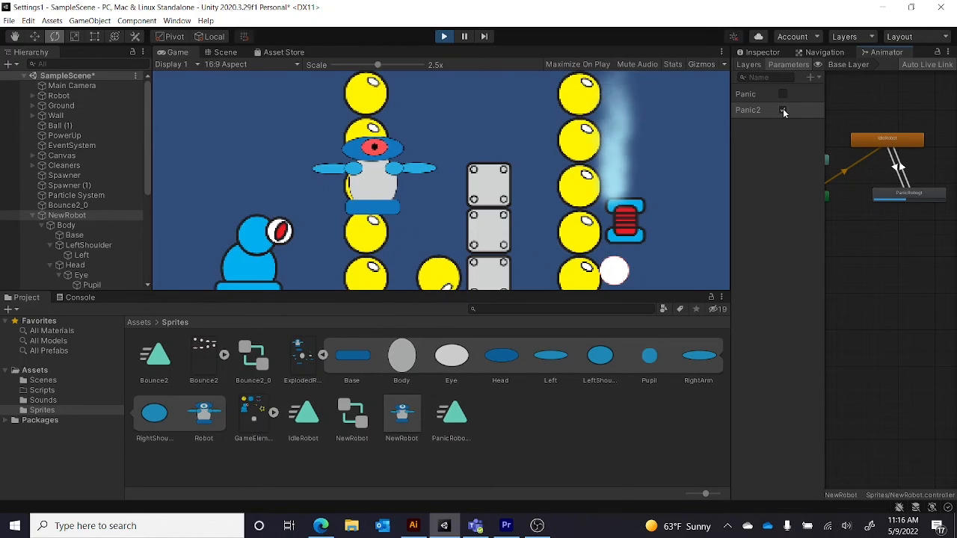
{"action": "left_click", "coordinate": [783, 110]}
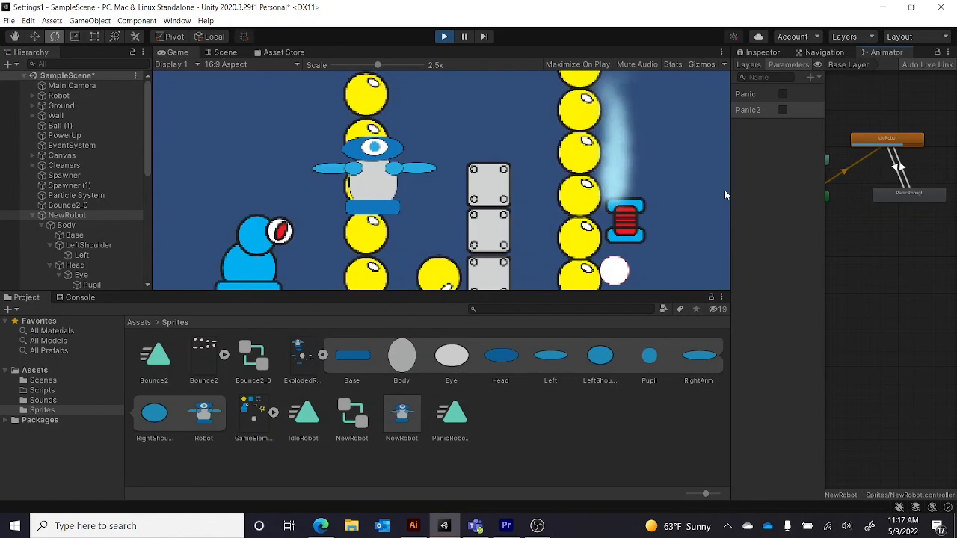
{"action": "left_click", "coordinate": [782, 111]}
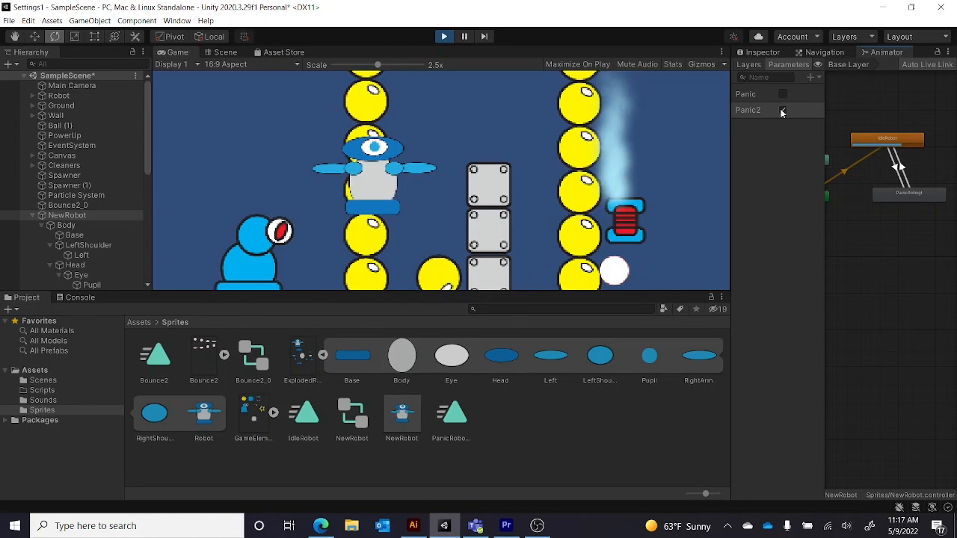